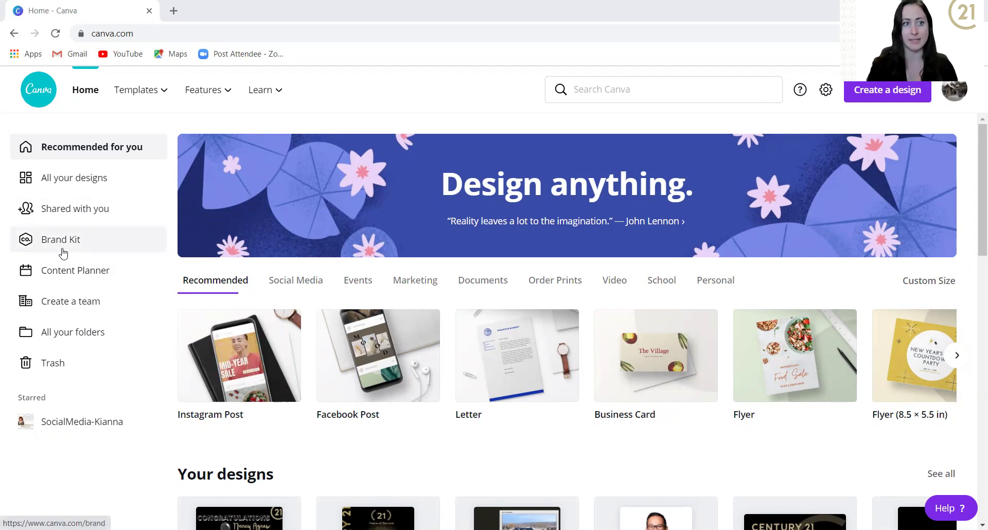
Step: Open the Brand Kit from the sidebar and scroll down its page
left_click(63, 253)
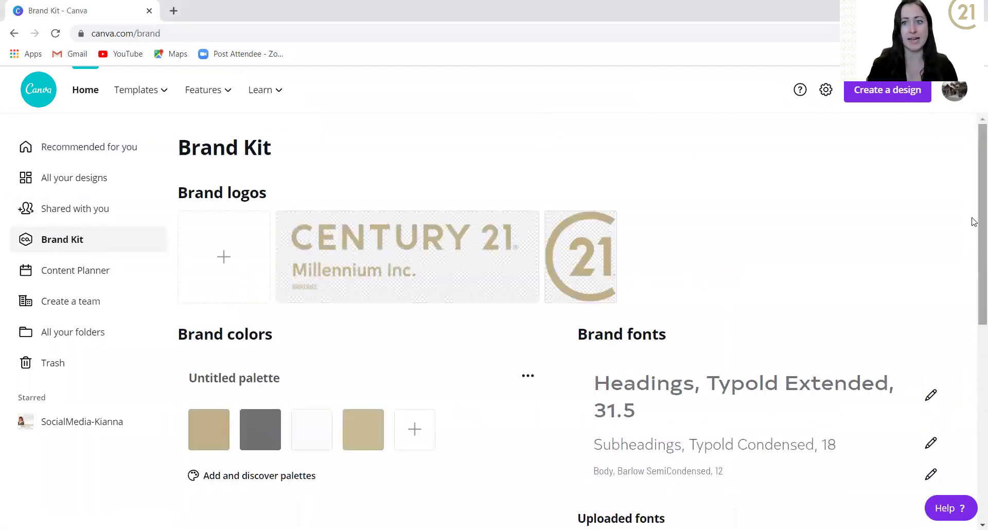
mouse_move(974, 222)
left_mouse_down()
mouse_move(973, 443)
mouse_move(972, 206)
left_mouse_up()
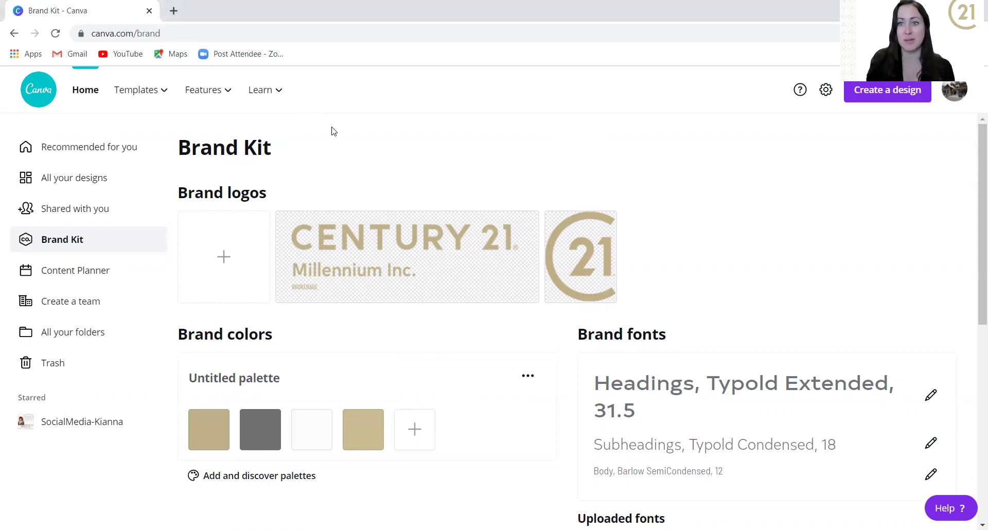
Step: Start a brand logo upload, then cancel the file picker without choosing a file
left_click(240, 254)
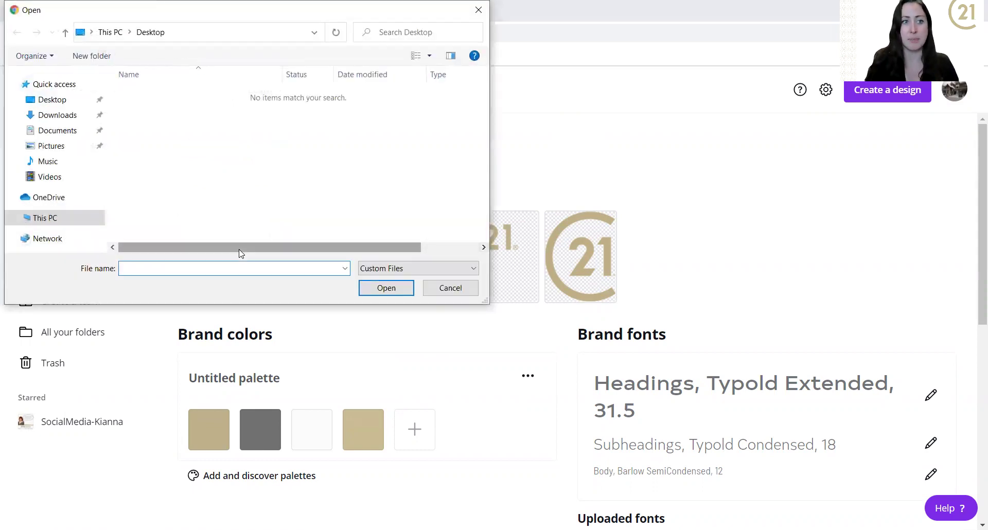
left_click(450, 287)
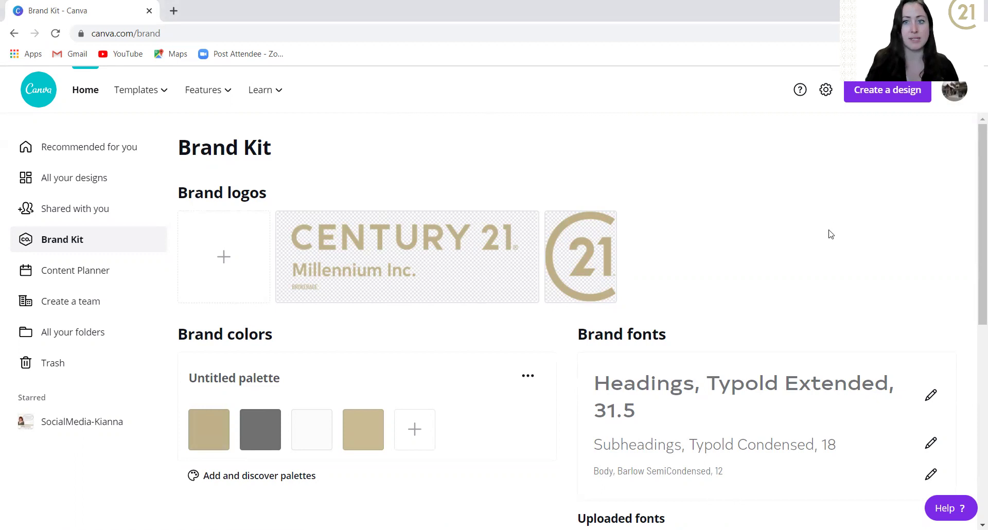
Step: Add the tan colour #C9BB93 as a fifth swatch in the brand palette
scroll(972, 227, "down", 1)
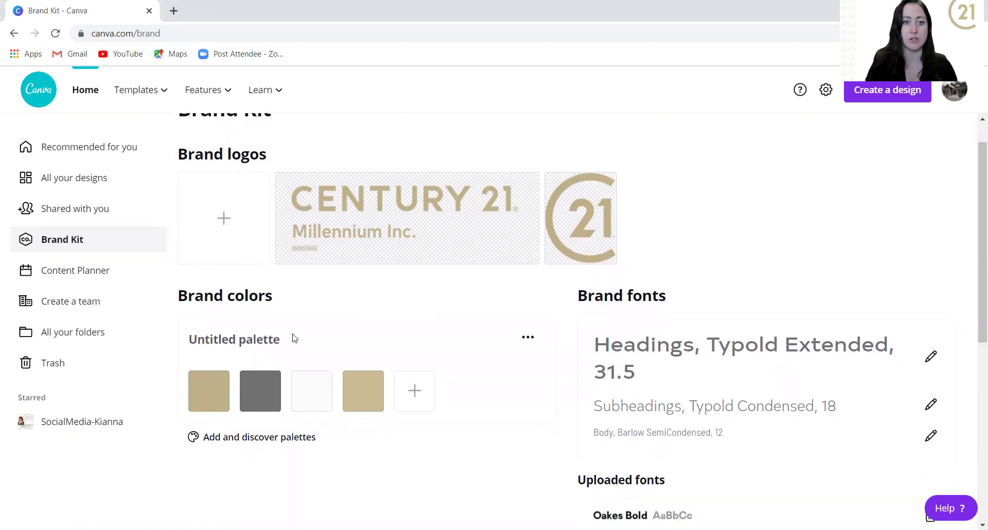
left_click(419, 391)
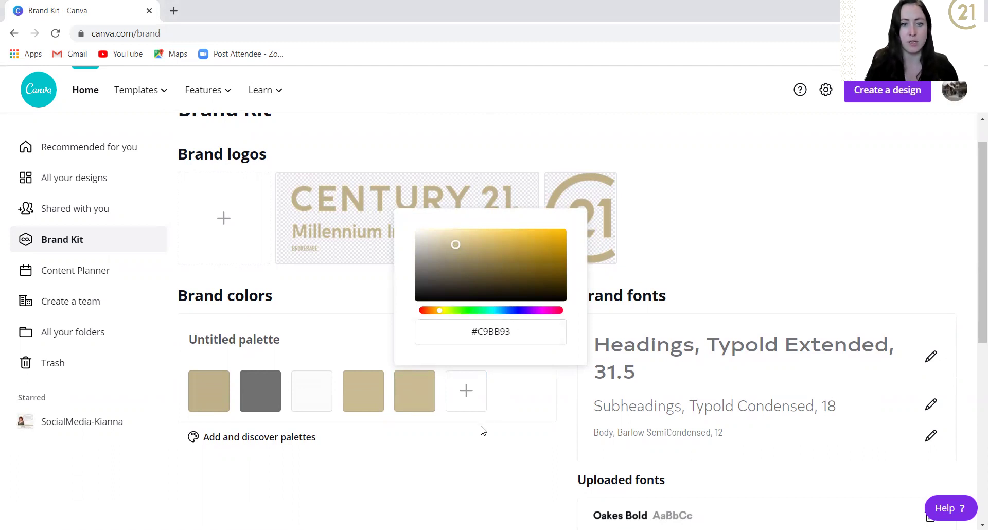
left_click(495, 505)
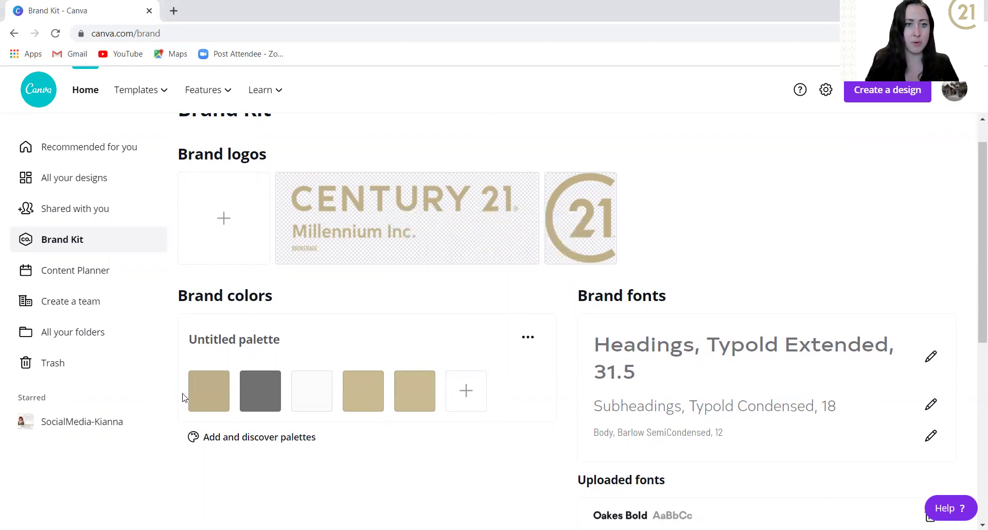
Step: Check the hex code of each palette colour: the first, grey, white and tan swatches
left_click(201, 402)
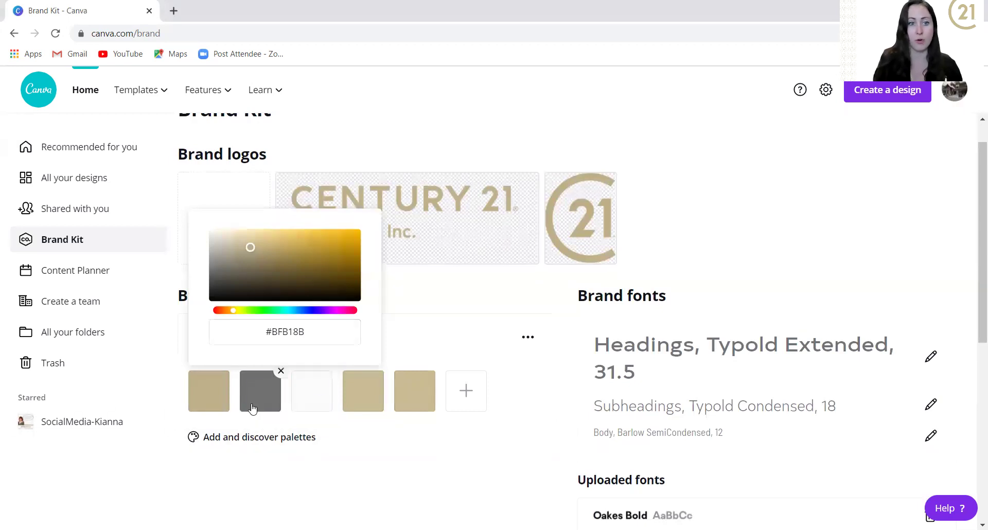
left_click(270, 404)
left_click(270, 405)
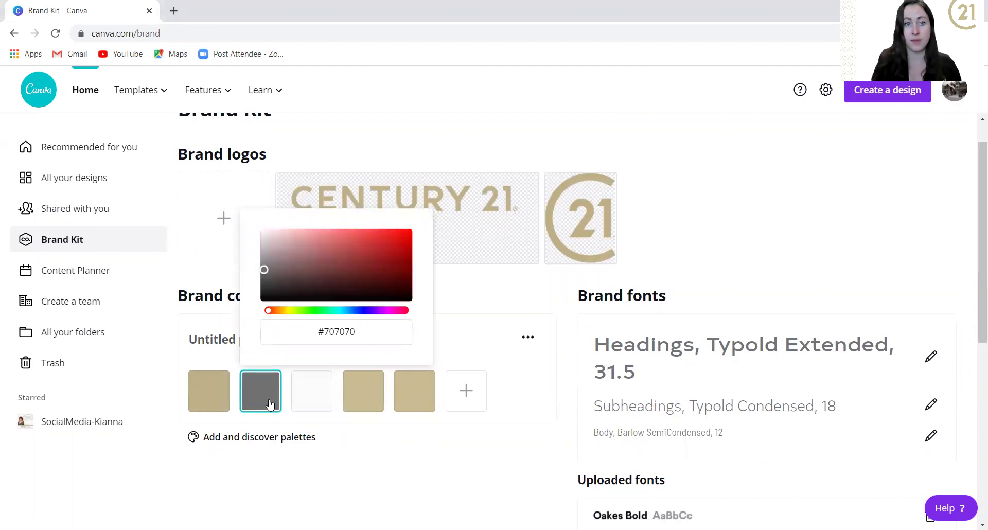
left_click(314, 407)
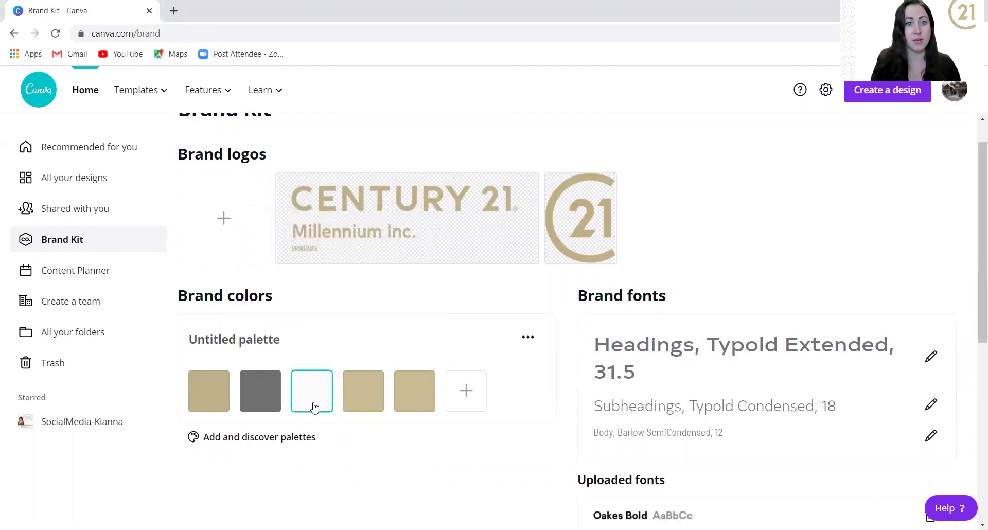
left_click(315, 408)
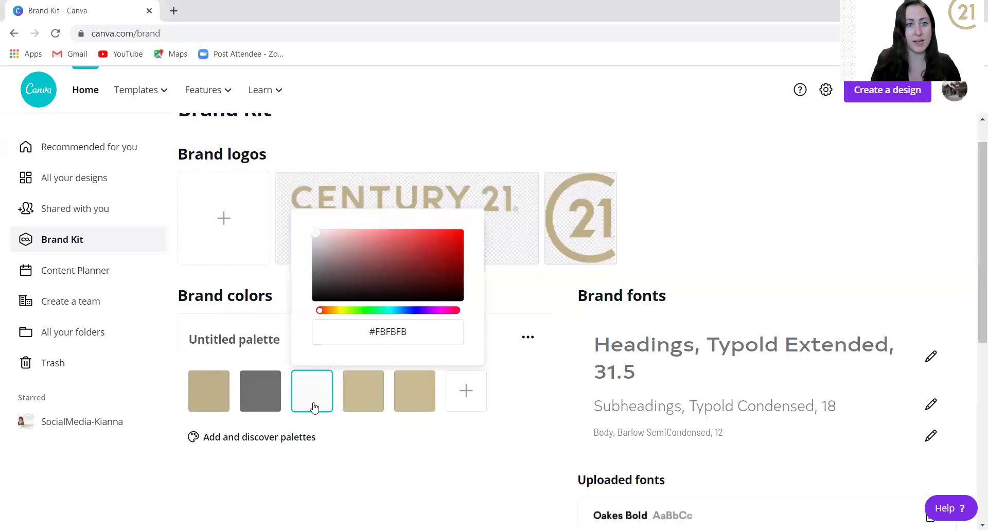
left_click(363, 401)
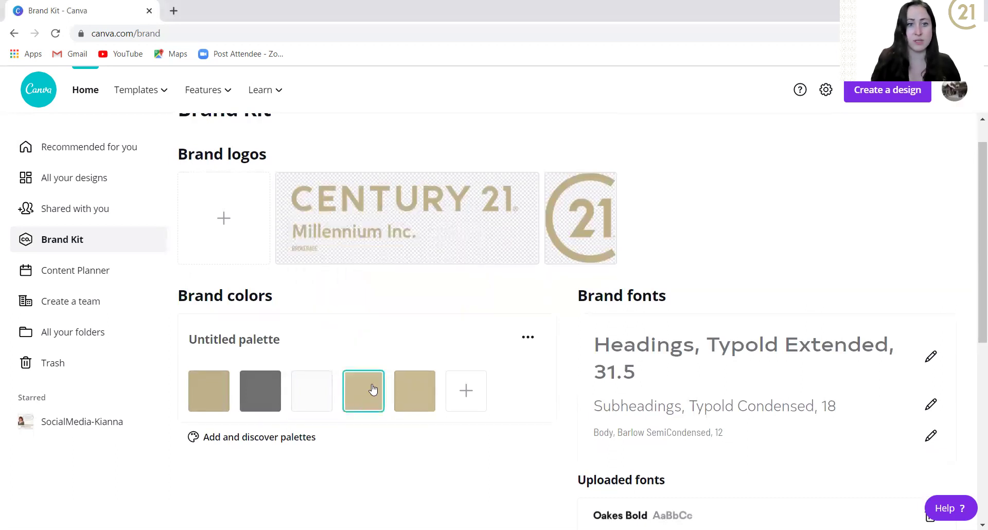
left_click(364, 399)
left_click(437, 443)
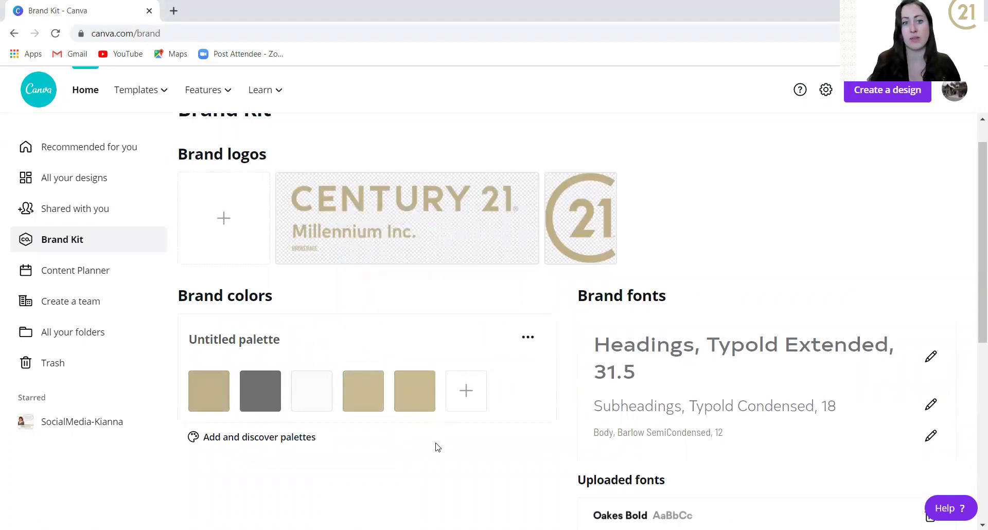
left_click(375, 405)
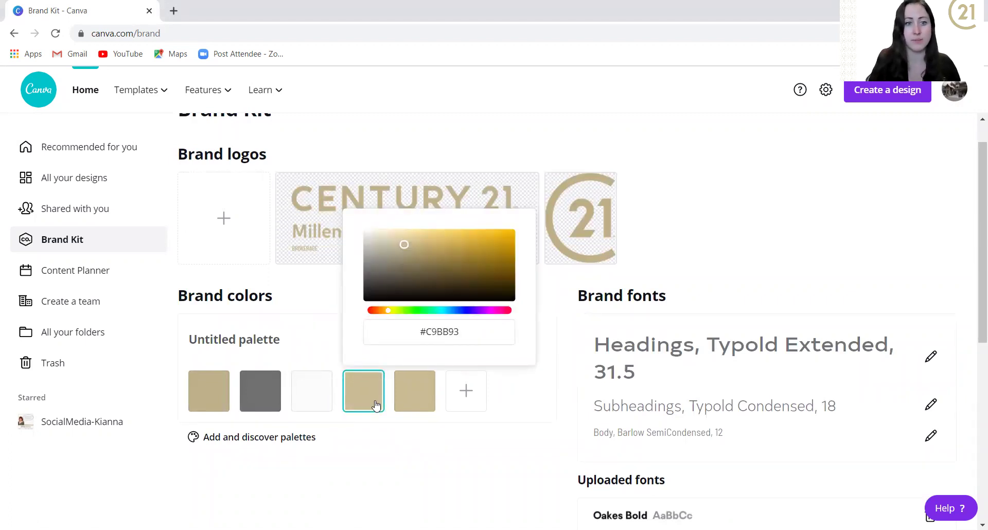
left_click(405, 482)
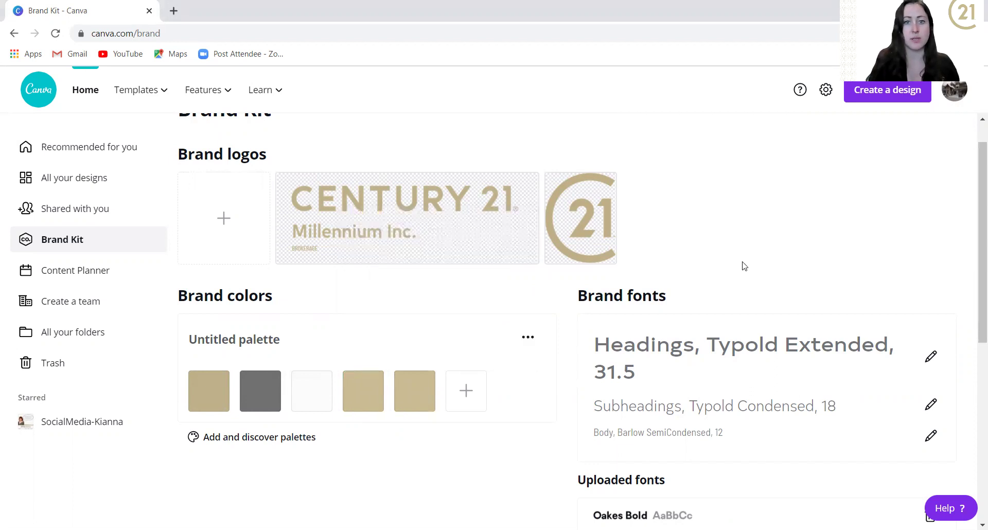
Step: Scroll further down the Brand Kit page and open a new, empty Chrome tab
left_click_drag(973, 227, 973, 286)
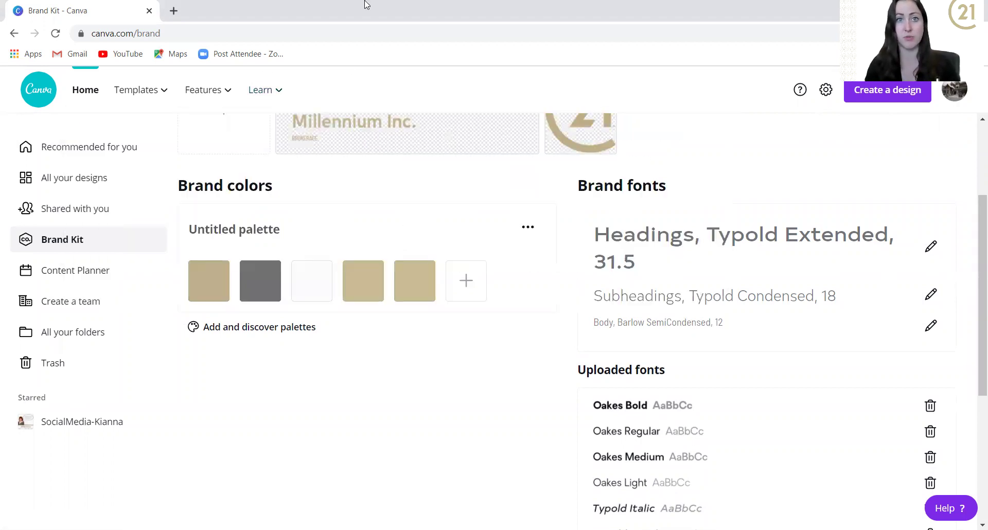
left_click(172, 10)
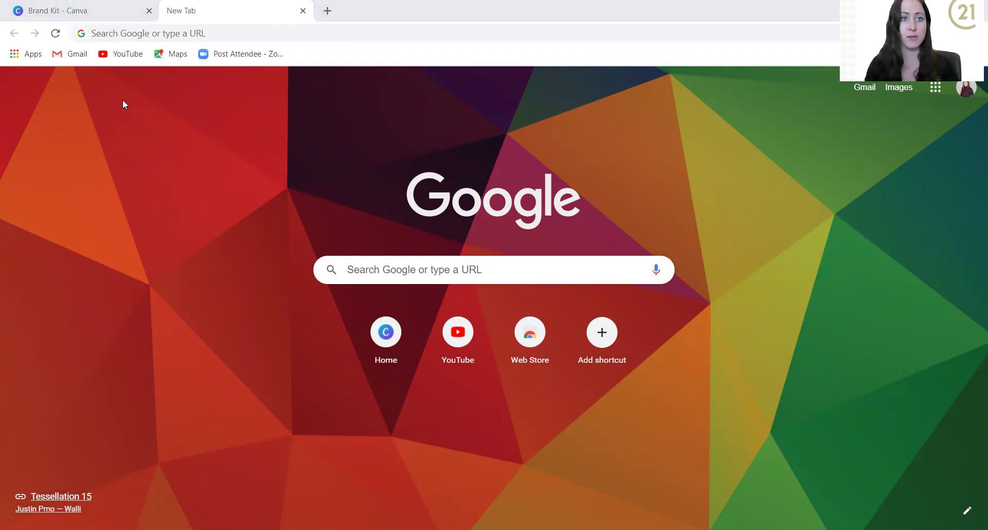
Step: Launch Resource Centre from the Google apps grid, opening its Google sign-in page
left_click(967, 91)
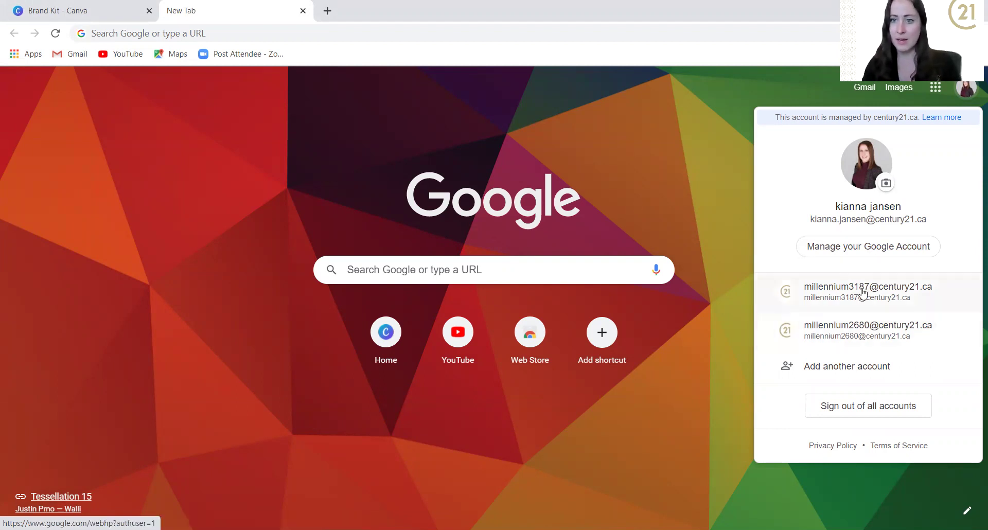
left_click(936, 89)
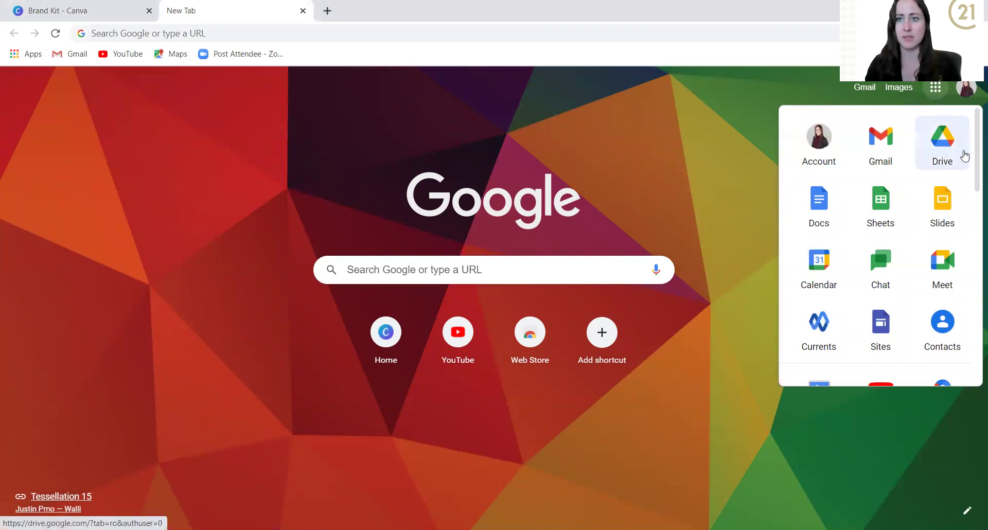
left_click_drag(974, 155, 975, 365)
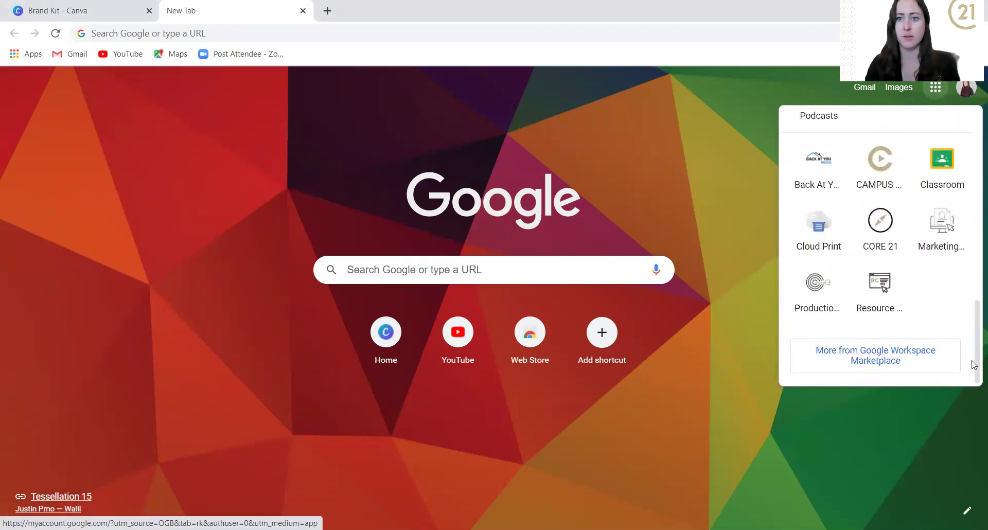
left_click(876, 289)
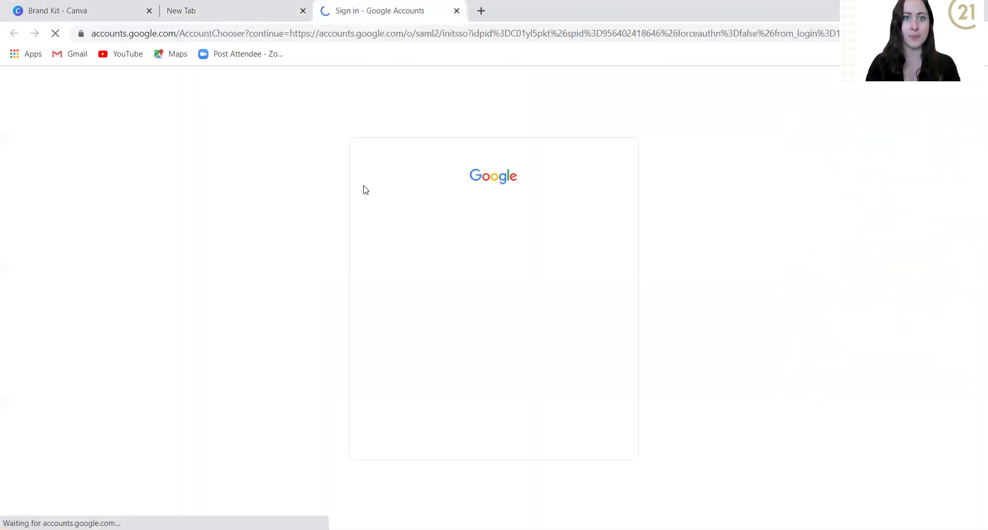
Step: Sign in with the account, go to Social, Brand & Promo, and open Your C21 Brand
left_click(456, 253)
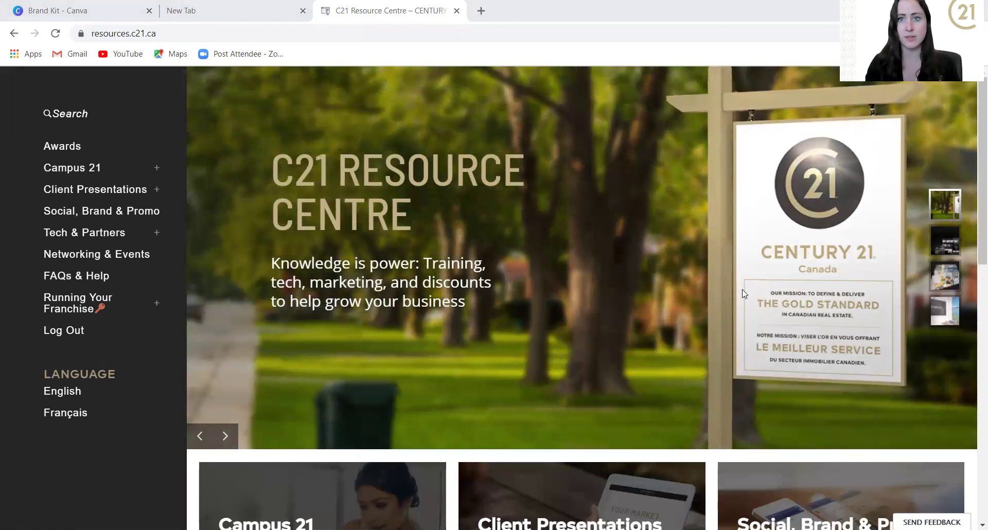
mouse_move(100, 217)
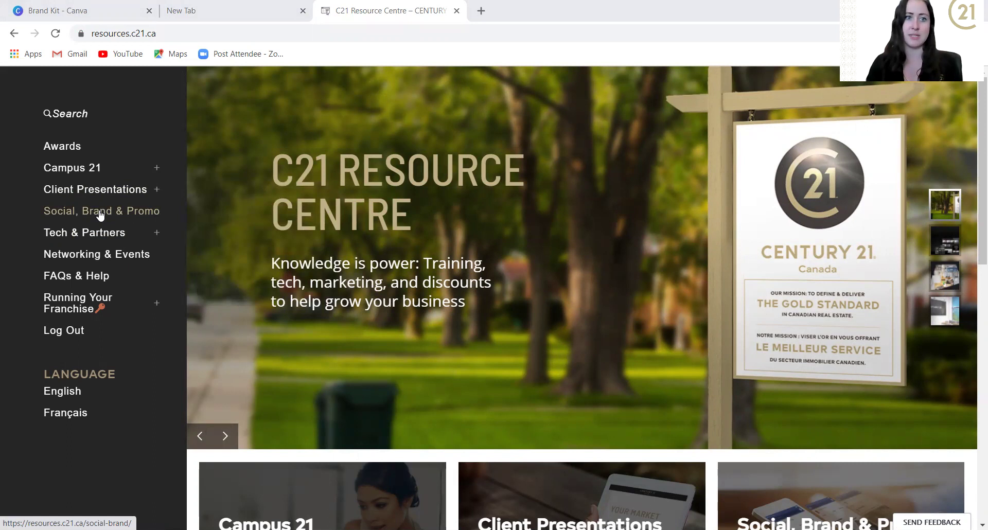
left_click(101, 212)
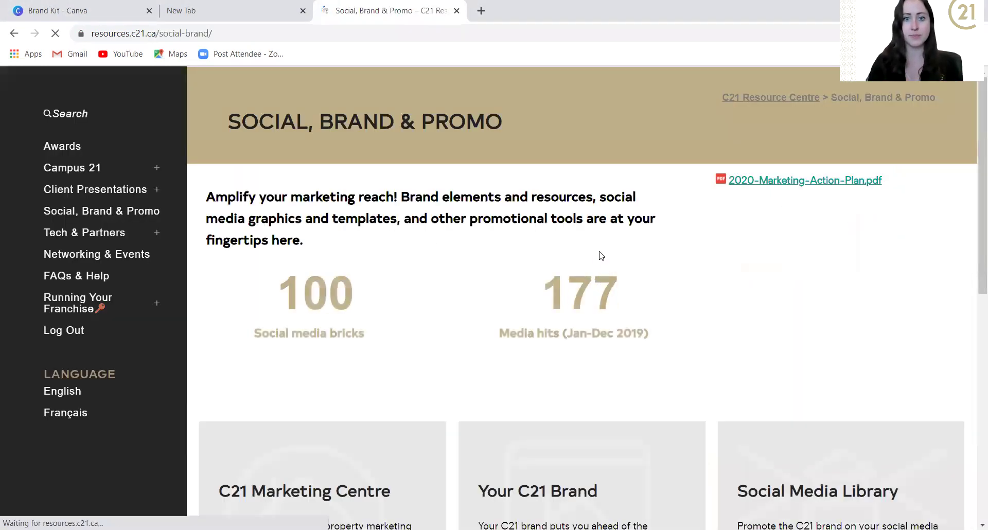
scroll(974, 273, "down", 2)
scroll(975, 273, "down", 1)
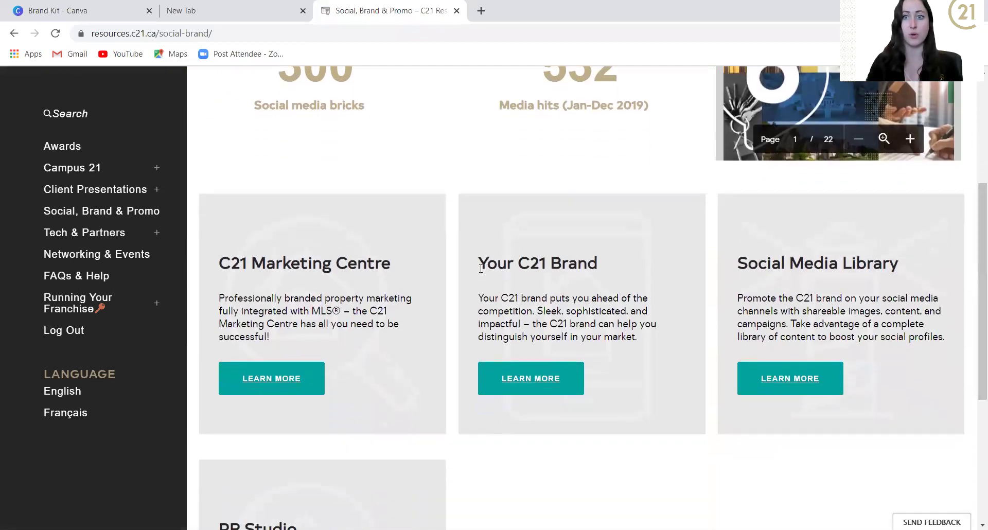
left_click(528, 390)
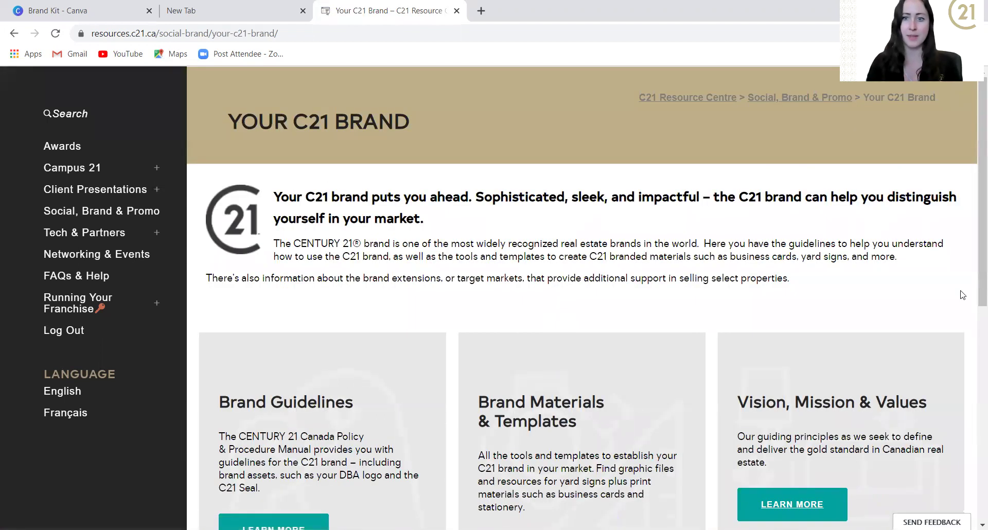
scroll(975, 273, "down", 3)
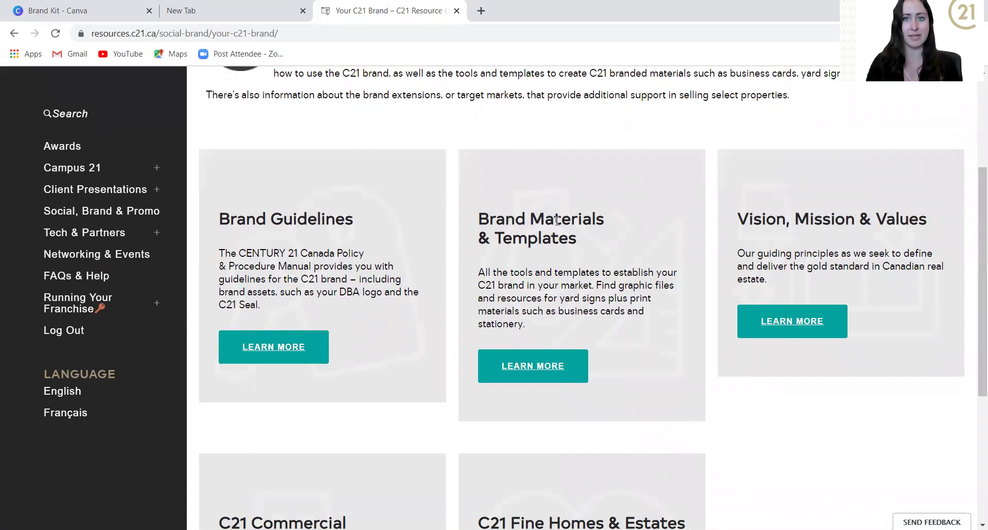
Step: Open Brand Materials & Templates and follow its 'Your C21 Brand • Votre marque C21' Drive link
left_click(532, 367)
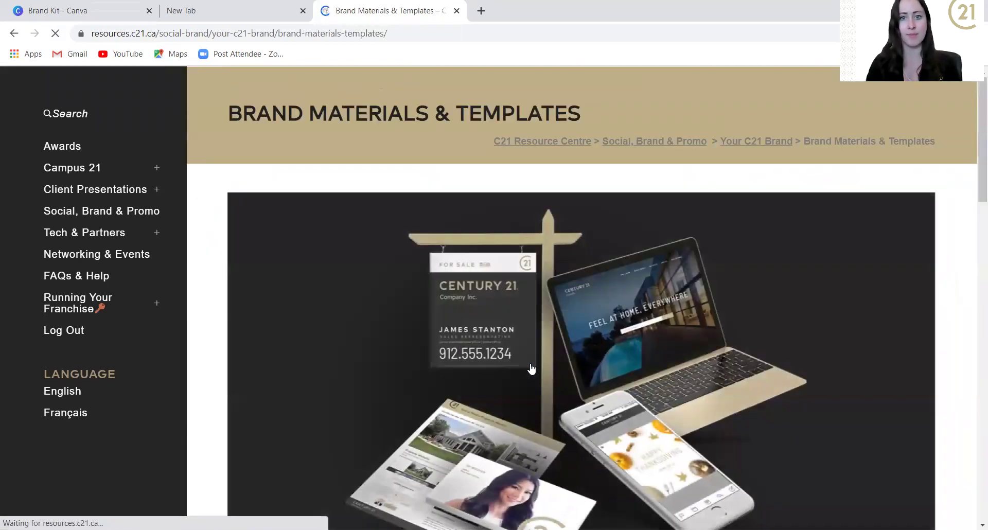
scroll(971, 231, "down", 5)
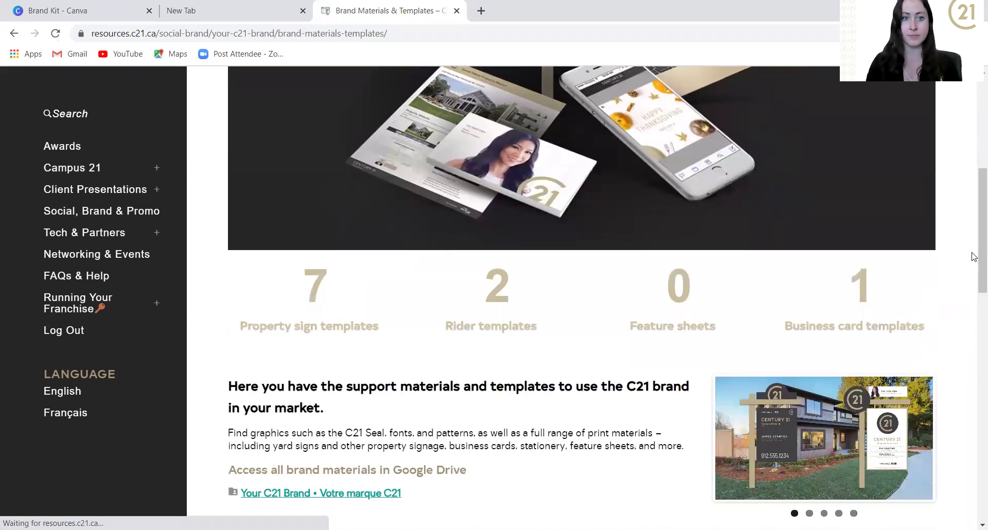
scroll(975, 273, "down", 1)
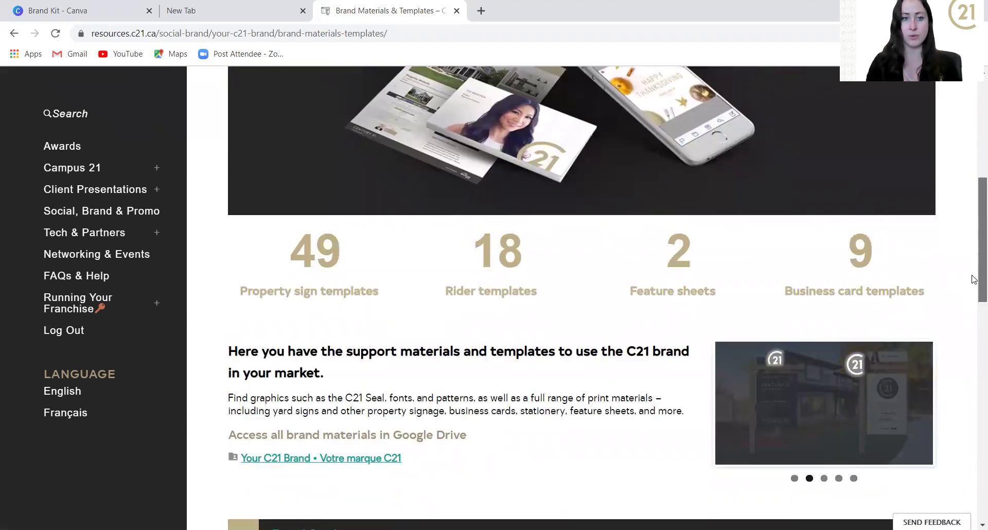
scroll(974, 283, "down", 5)
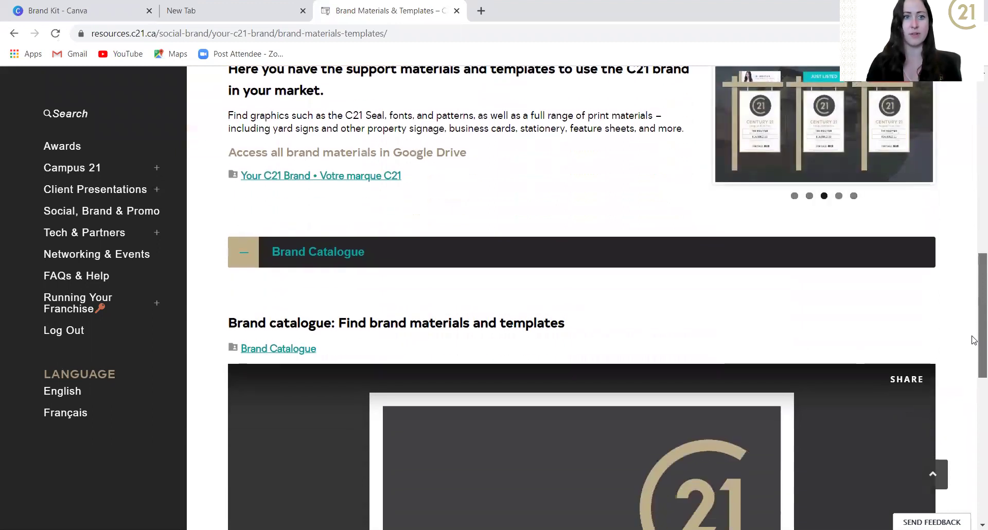
scroll(974, 337, "up", 2)
scroll(975, 329, "down", 6)
scroll(974, 324, "up", 5)
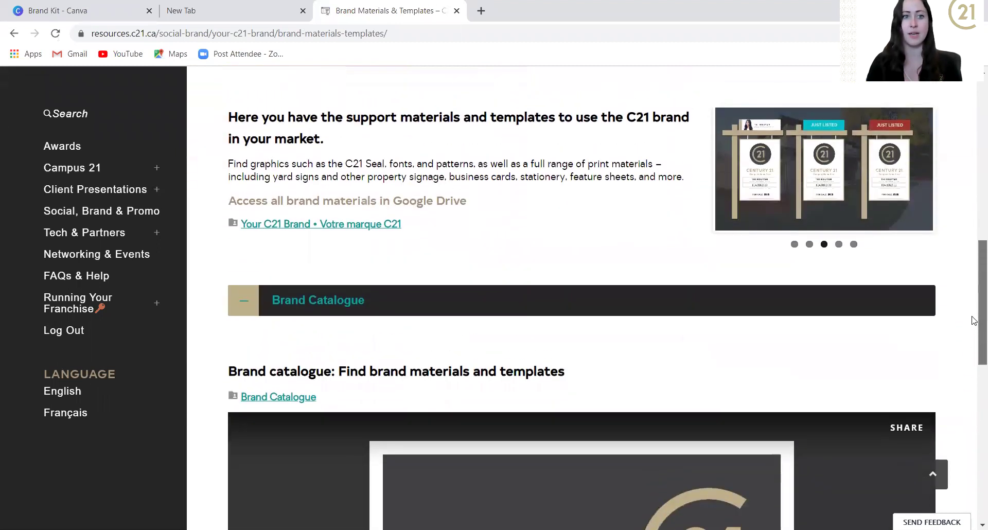
scroll(974, 320, "up", 1)
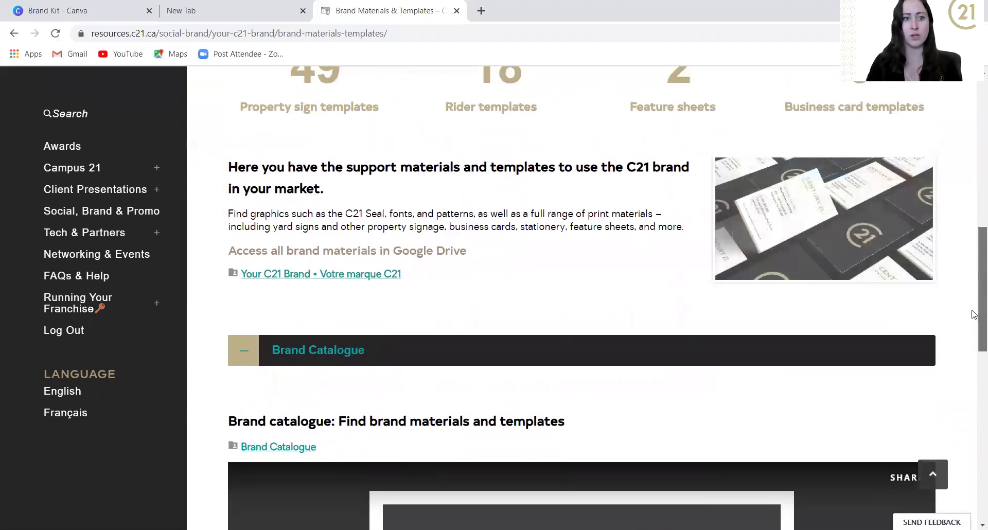
left_click(295, 274)
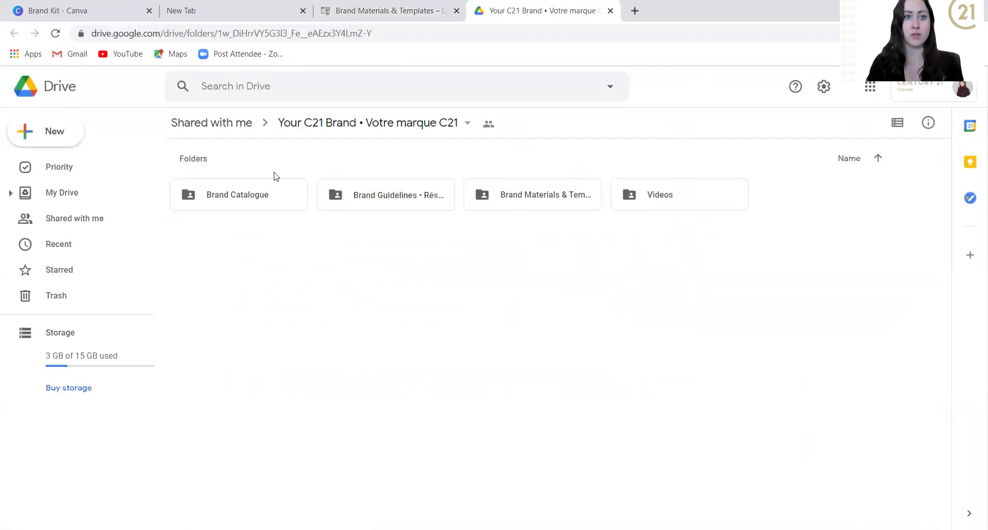
Step: Reopen the Your C21 Brand Drive folder and open Brand Materials & Templates > Brand Graphics and Elements
left_click(379, 11)
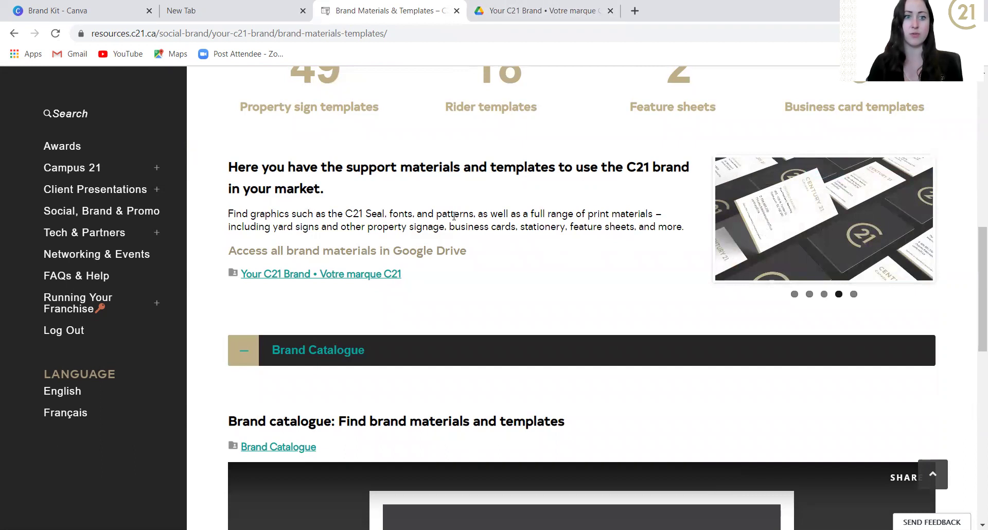
left_click(360, 276)
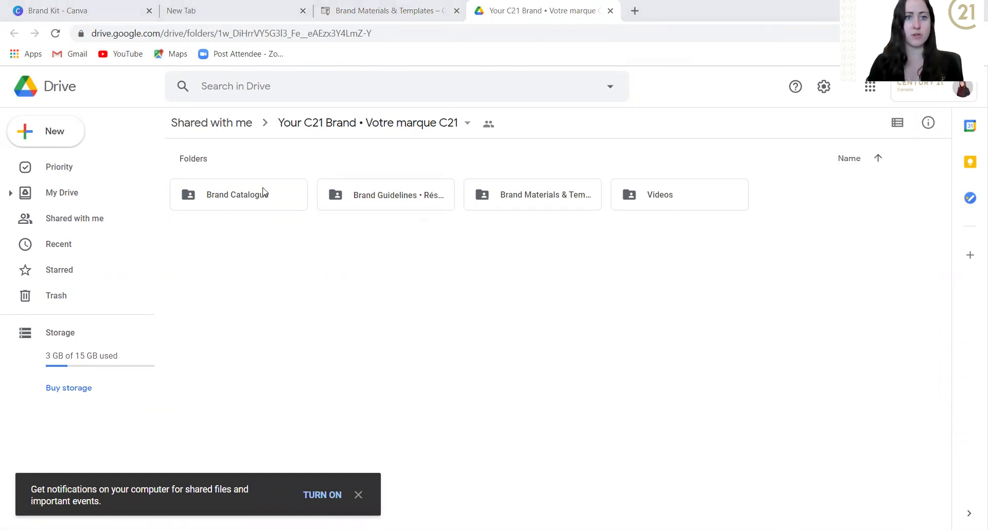
double_click(510, 203)
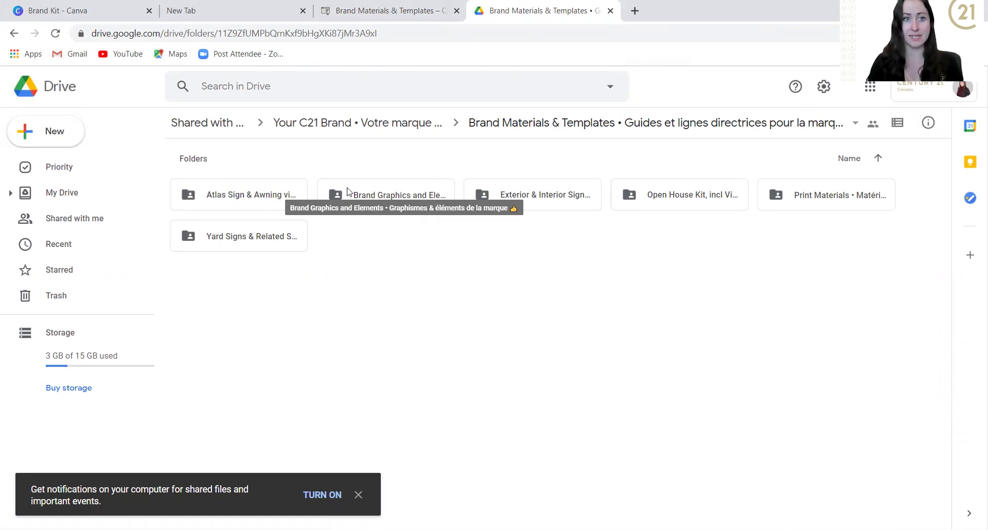
left_click(374, 199)
double_click(373, 201)
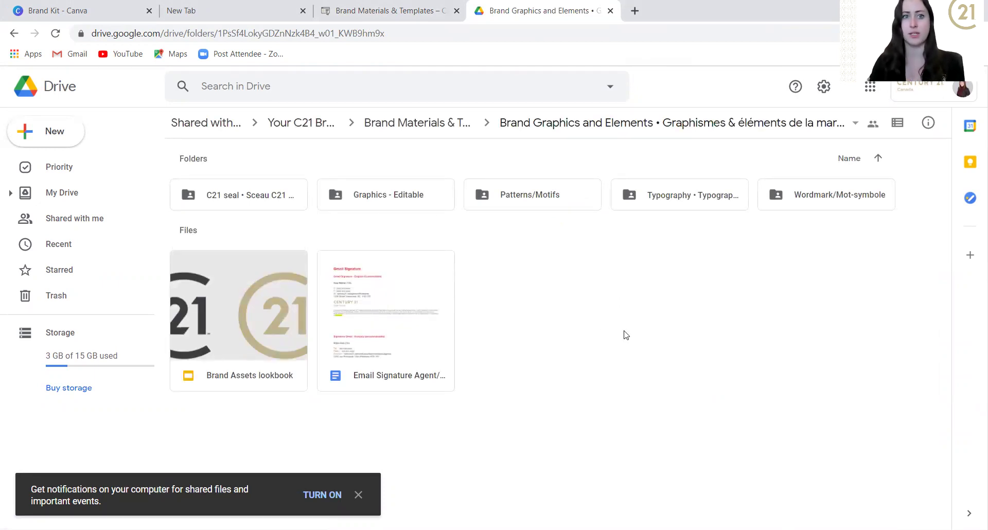
Step: Browse the C21 seal > PNG (for online use) folder, then return to Brand Graphics and Elements
double_click(289, 200)
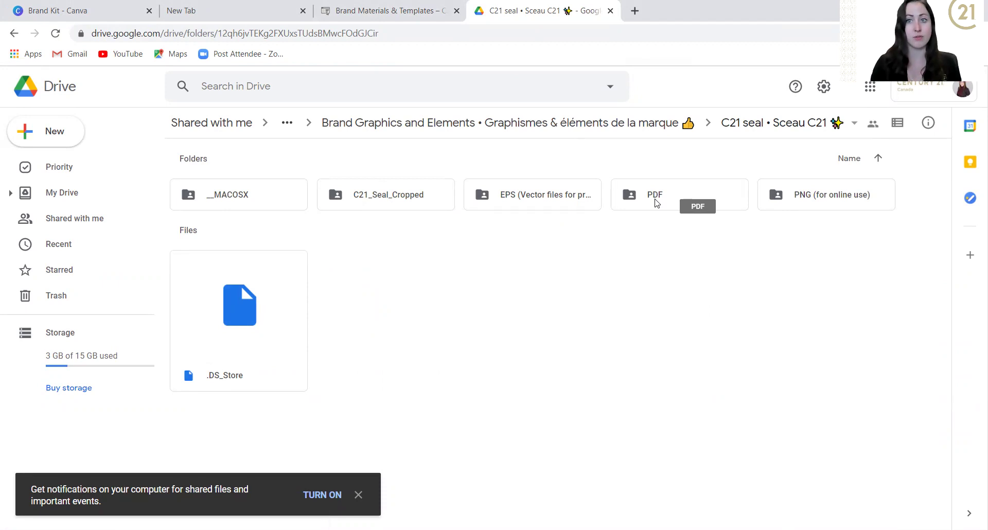
double_click(794, 197)
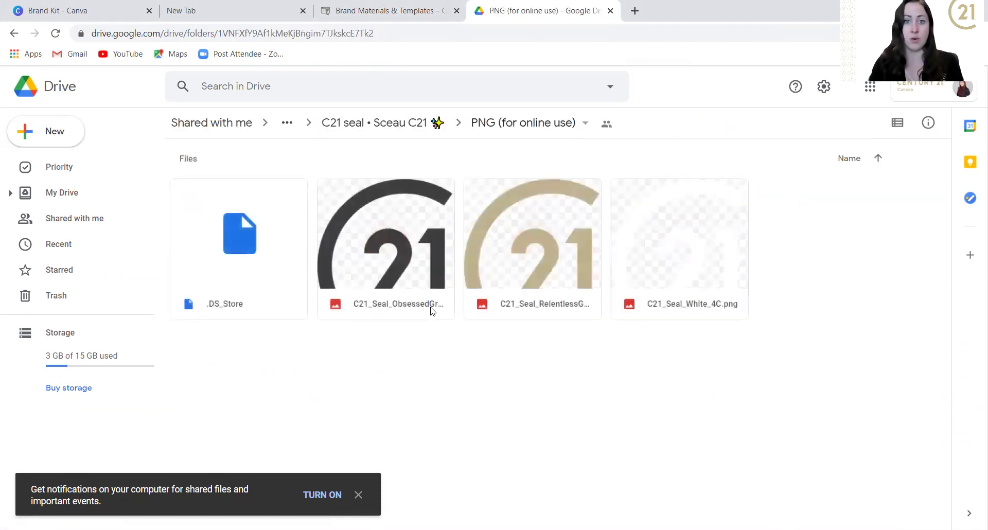
left_click(392, 123)
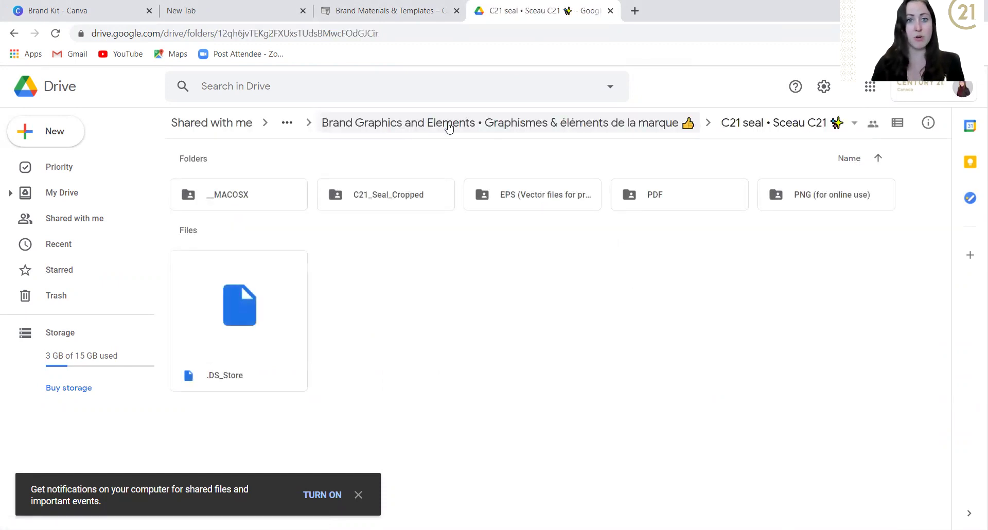
left_click(449, 125)
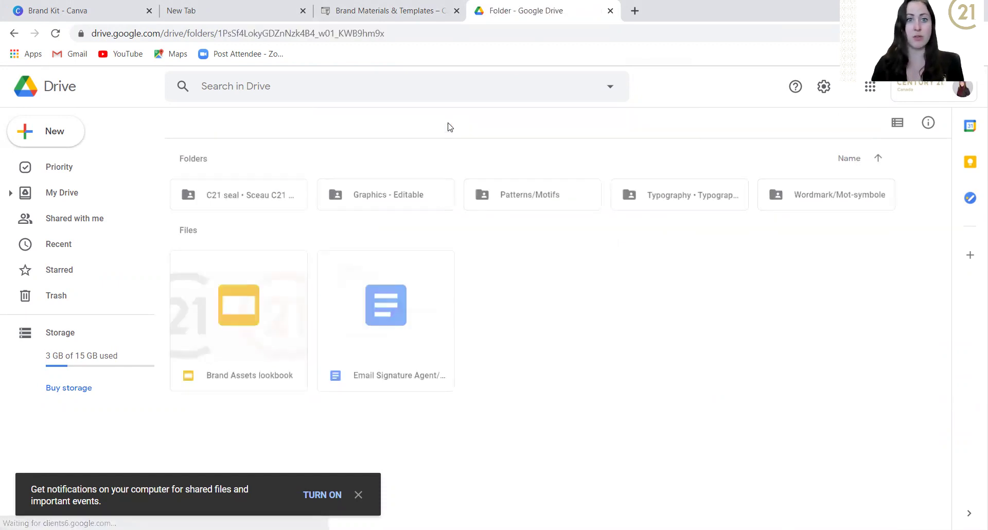
Step: Open Typography > Typold and download Typold-Bold.ttf
double_click(674, 194)
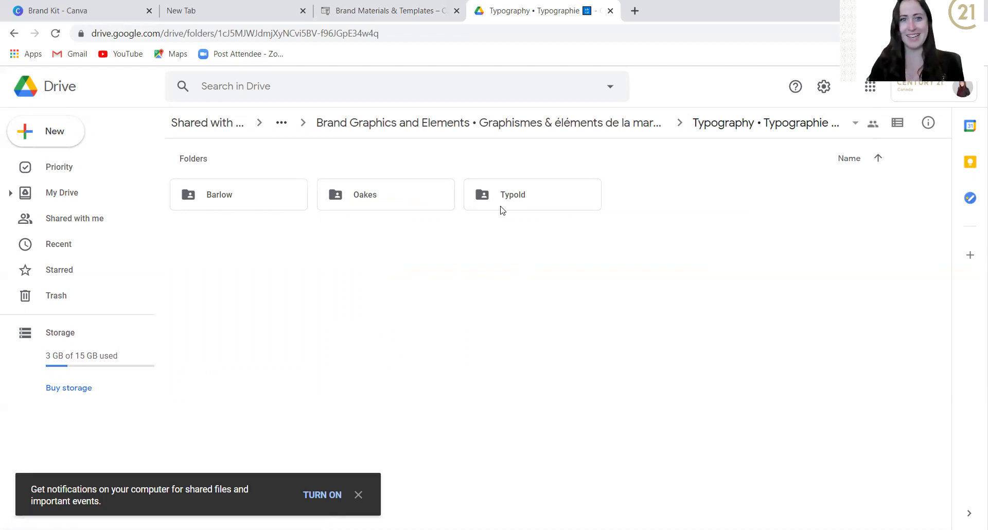
double_click(507, 199)
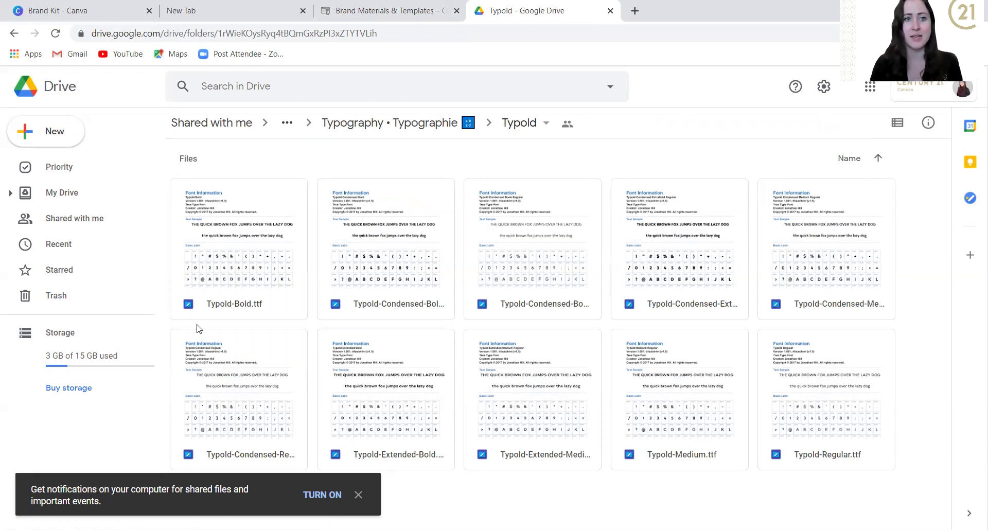
left_click(216, 282)
right_click(238, 266)
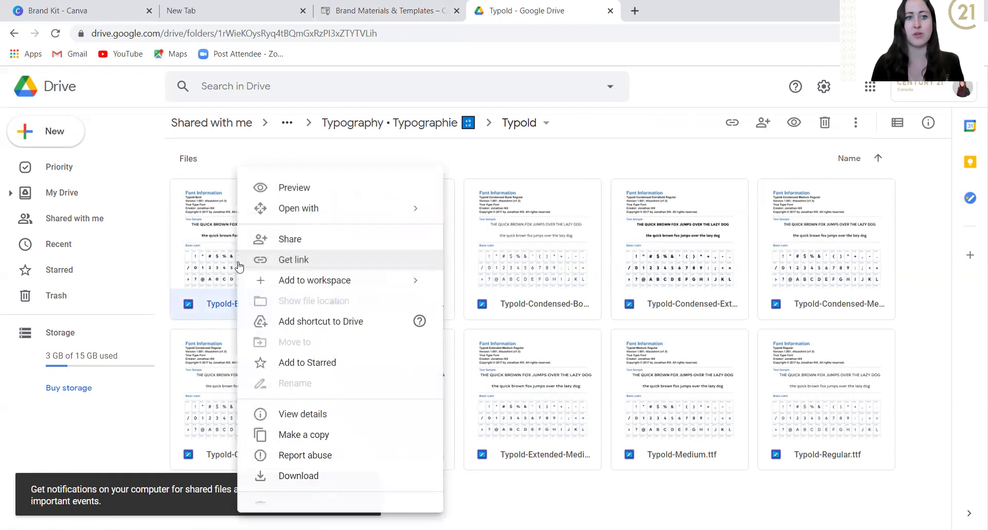
left_click(364, 482)
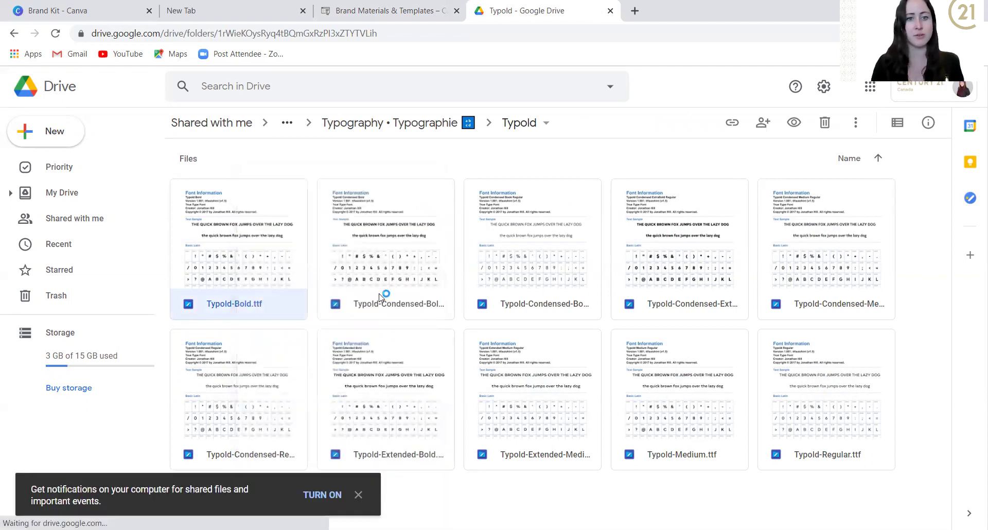
Step: Download the two condensed Typold fonts, Condensed Bold and Condensed Book
left_click(396, 273)
right_click(395, 273)
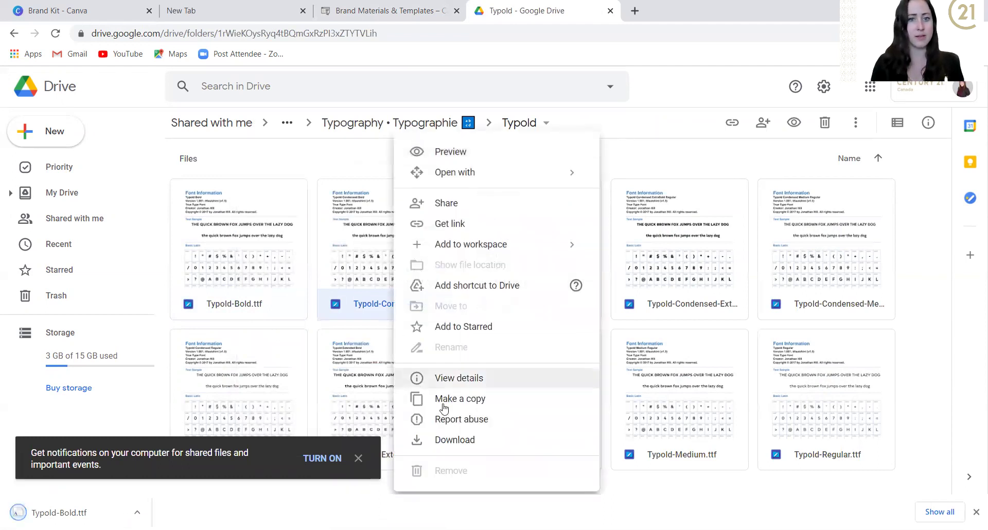
left_click(448, 442)
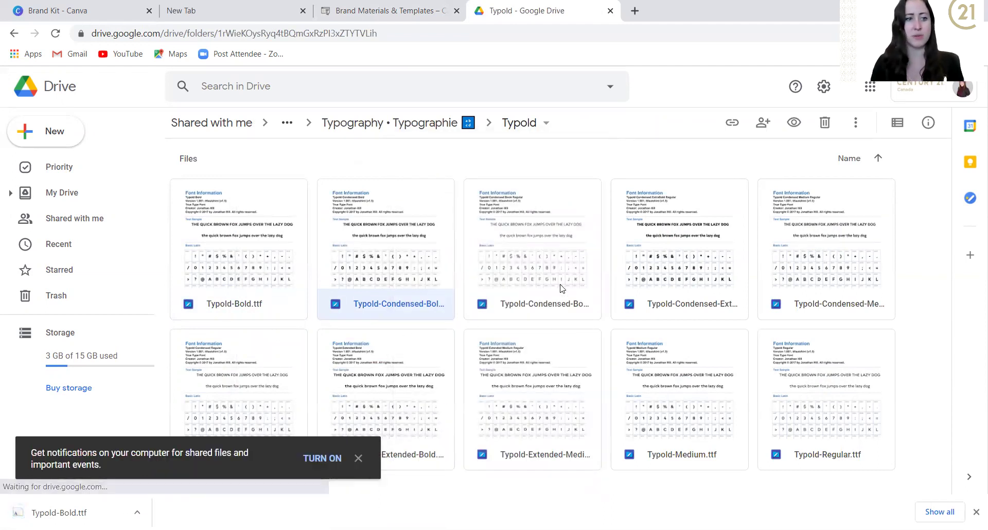
left_click(547, 266)
right_click(547, 265)
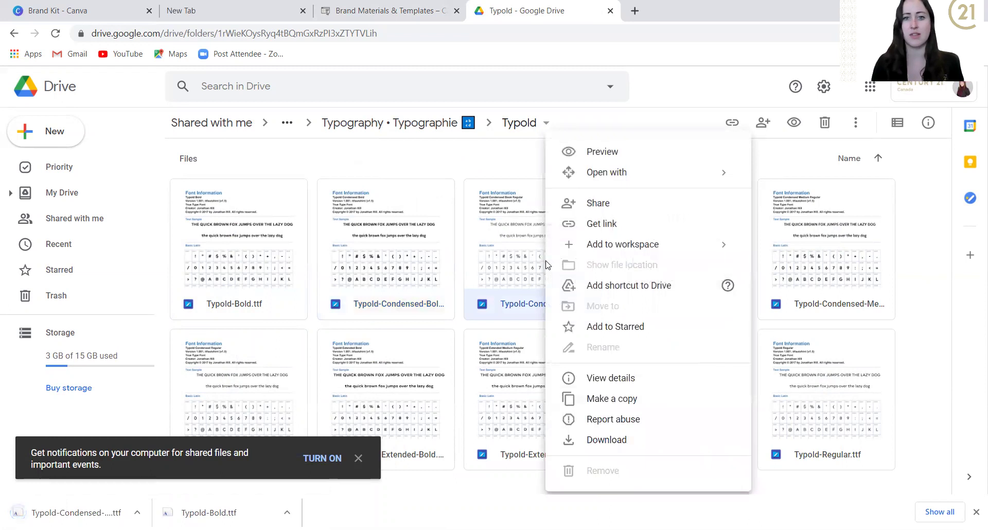
left_click(590, 449)
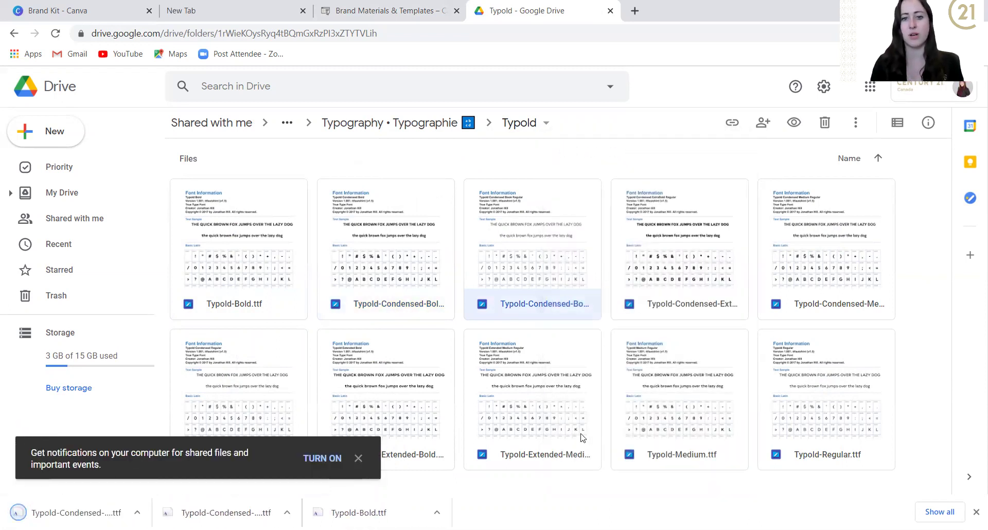
left_click(544, 396)
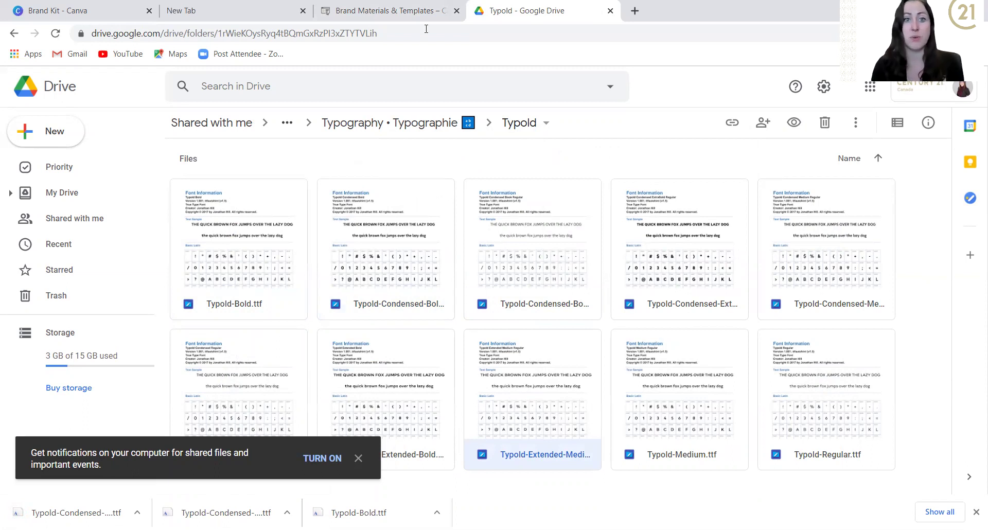
Step: Download Oakes-Light.otf from the Oakes folder in Typography
left_click(437, 123)
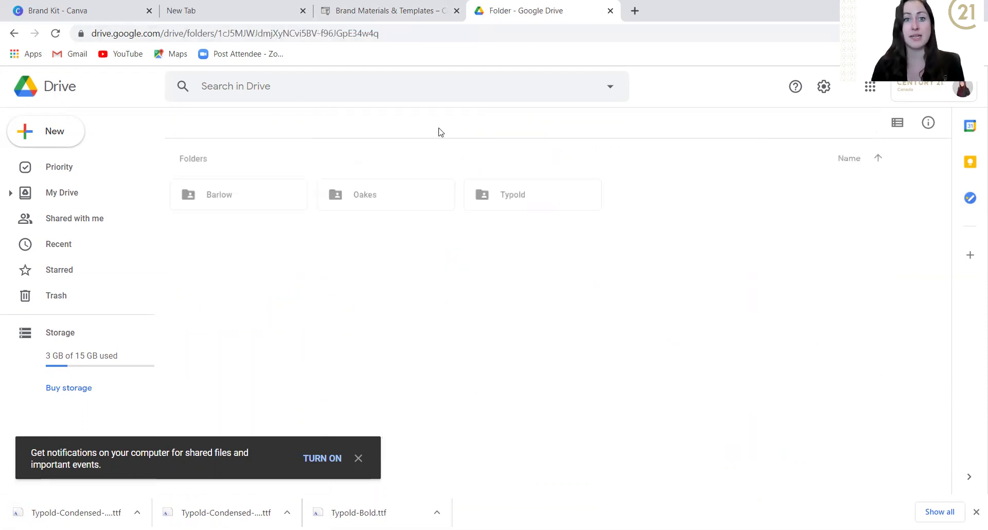
double_click(368, 193)
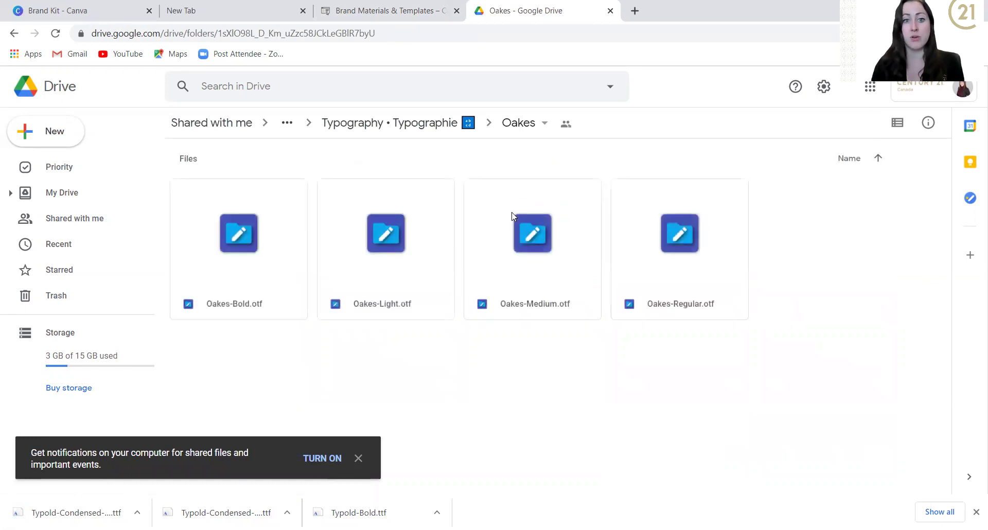
left_click(391, 244)
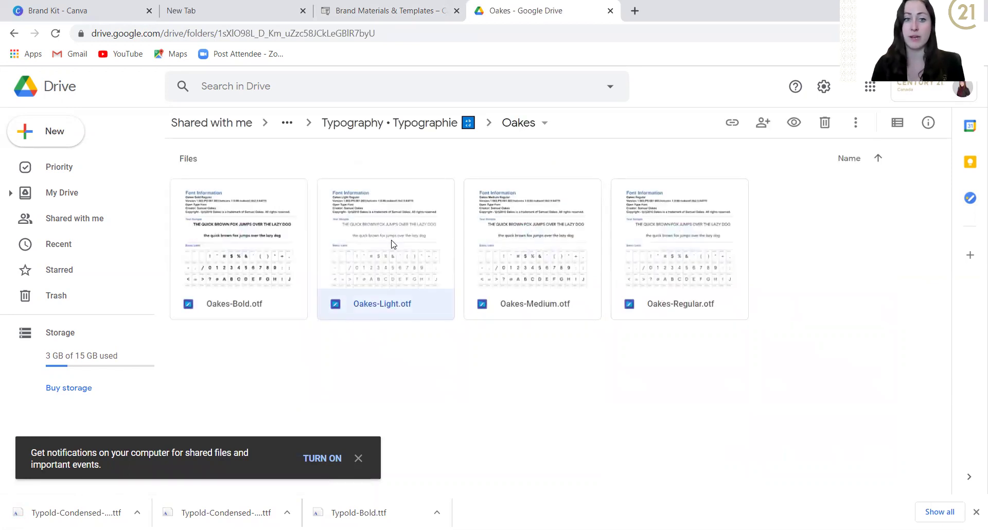
right_click(392, 244)
left_click(432, 440)
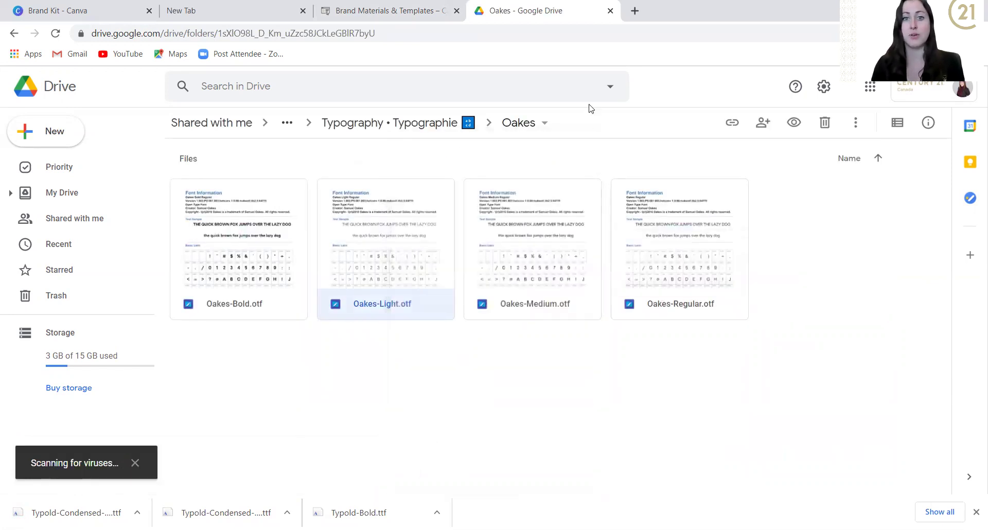
Step: Open the Barlow font folder, then return to the Canva Brand Kit tab
left_click(449, 123)
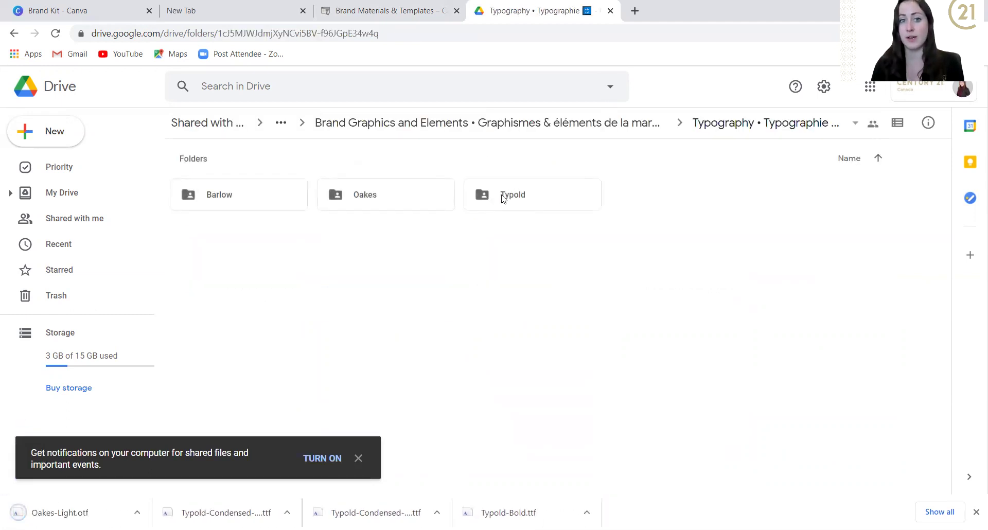
double_click(242, 205)
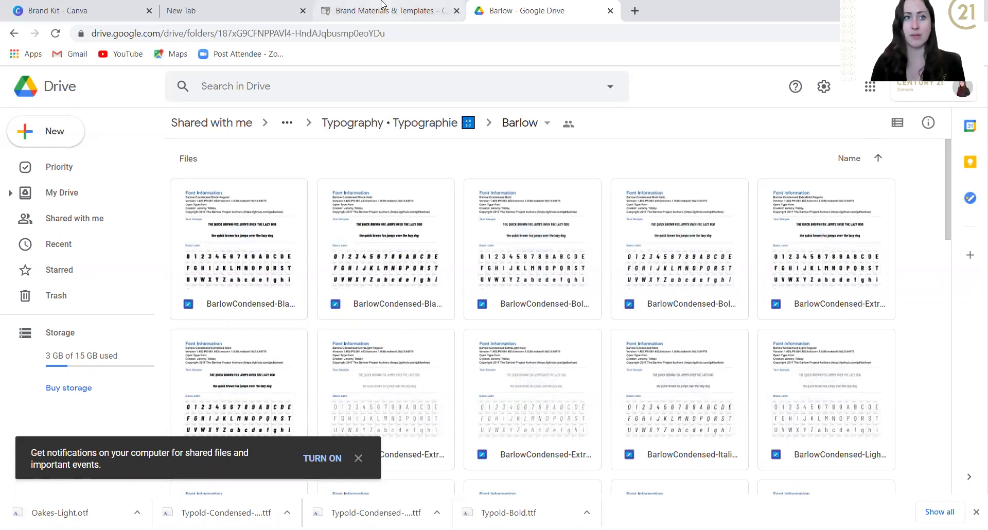
left_click(95, 5)
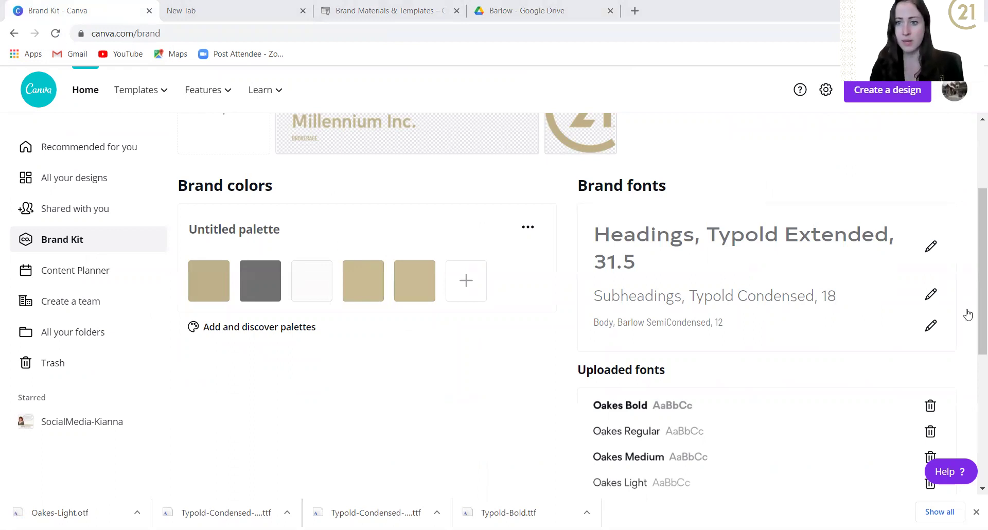
Step: Upload Typold-Bold, Typold-Condensed-Bold, Typold-Condensed-Book and Oakes-Light from Downloads as brand fonts
scroll(972, 281, "down", 6)
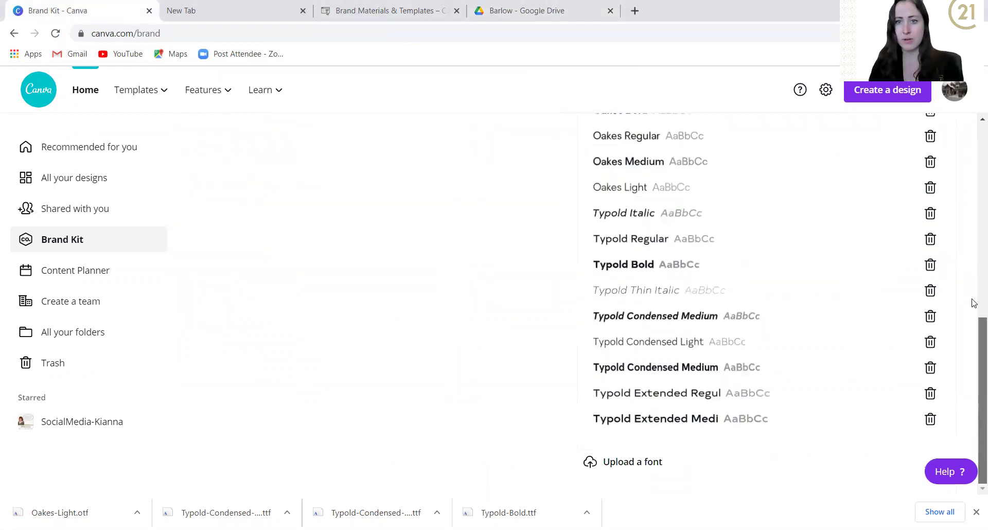
scroll(968, 308, "up", 3)
scroll(964, 313, "down", 2)
scroll(964, 440, "down", 1)
scroll(975, 403, "up", 3)
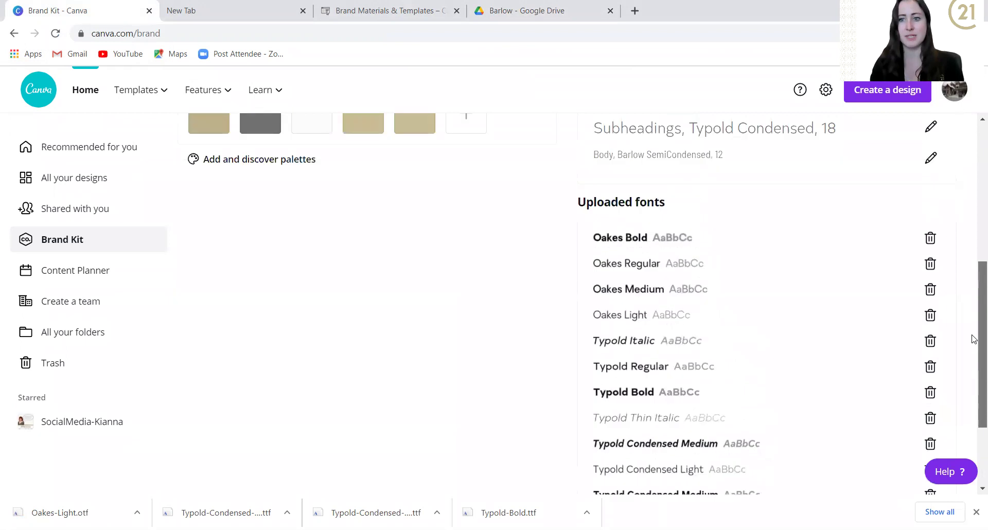
scroll(975, 443, "down", 3)
left_click(597, 462)
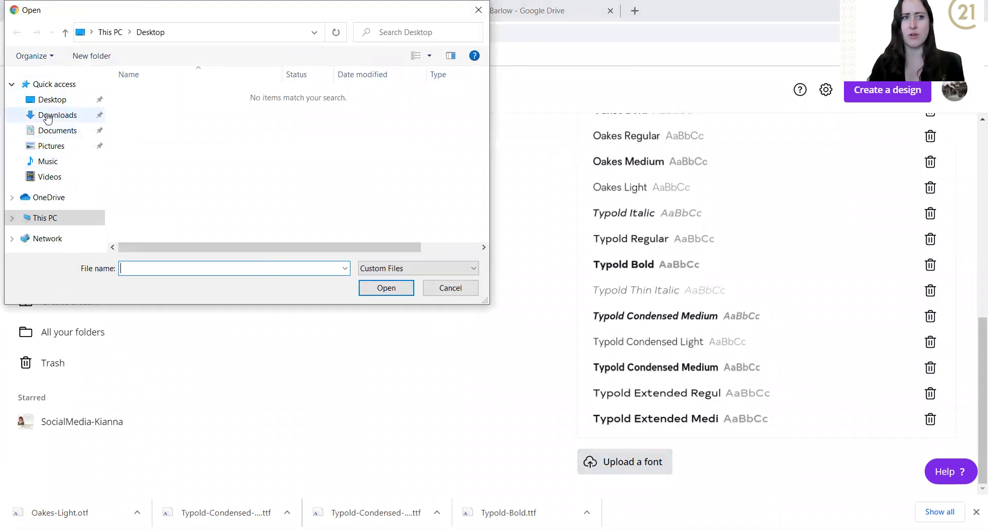
left_click(48, 116)
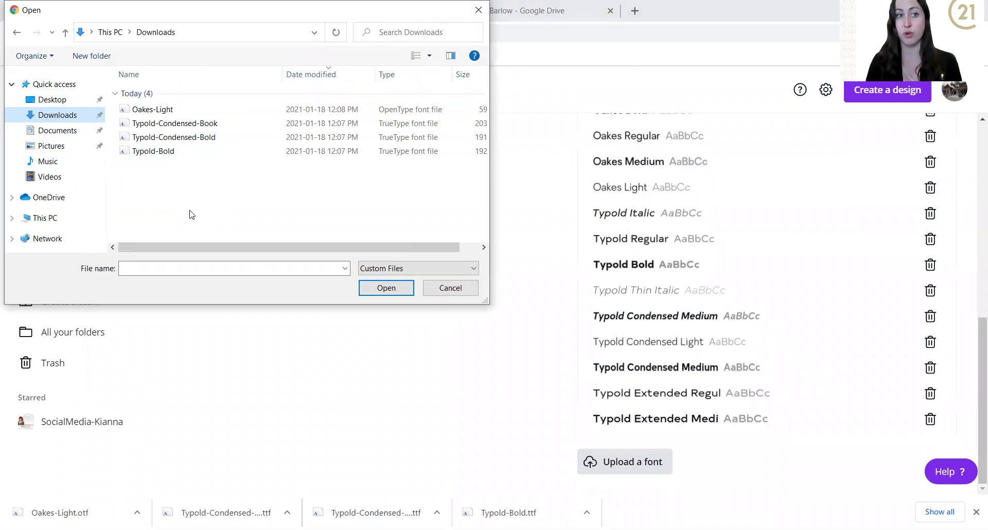
left_click(153, 153)
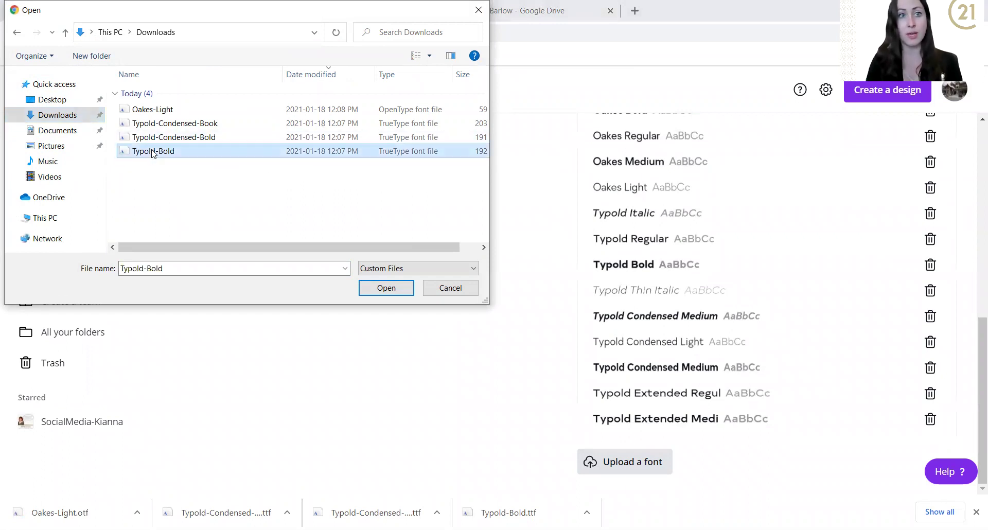
left_click(150, 138, "ctrl")
left_click(148, 124, "ctrl")
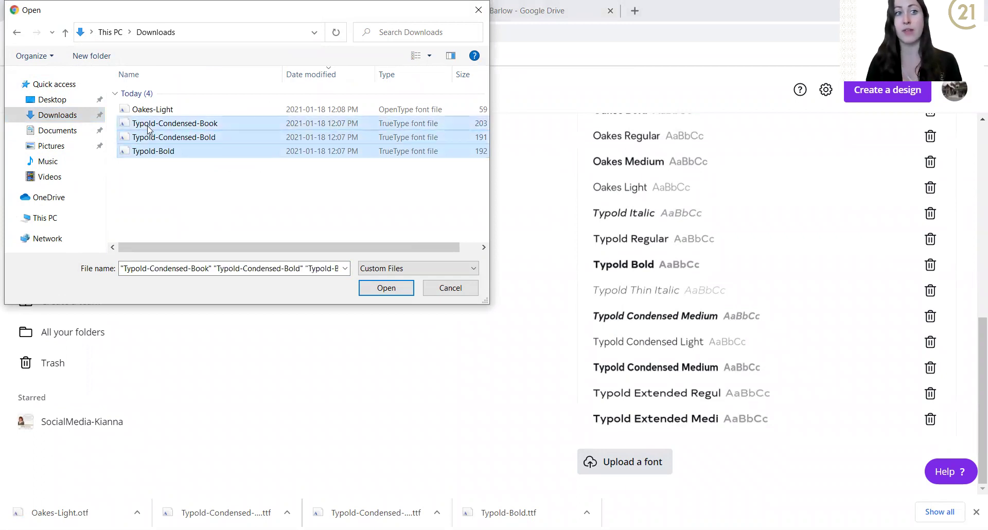
left_click(150, 112, "ctrl")
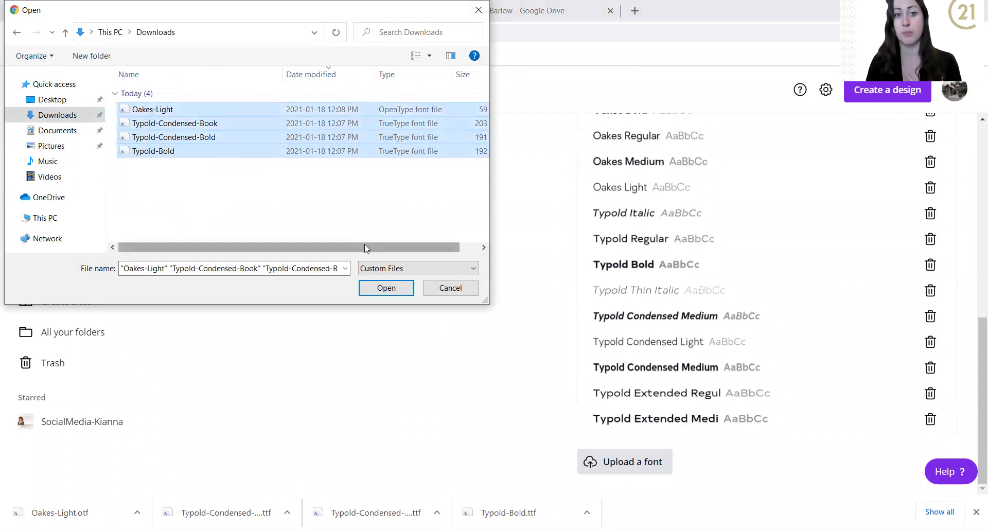
left_click(374, 290)
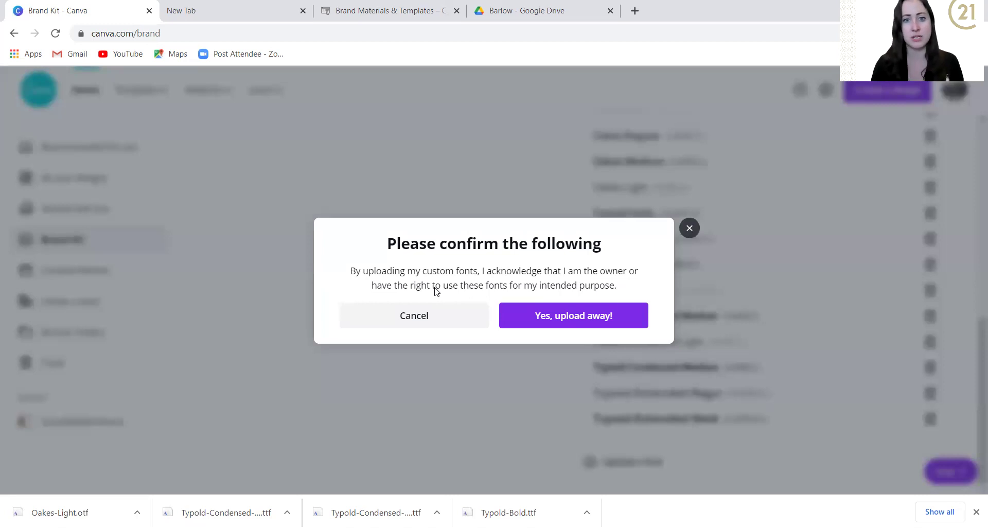
Step: Confirm the font rights so Typold Condensed Book and Typold Condensed Bold upload to the Brand Kit
left_click(598, 316)
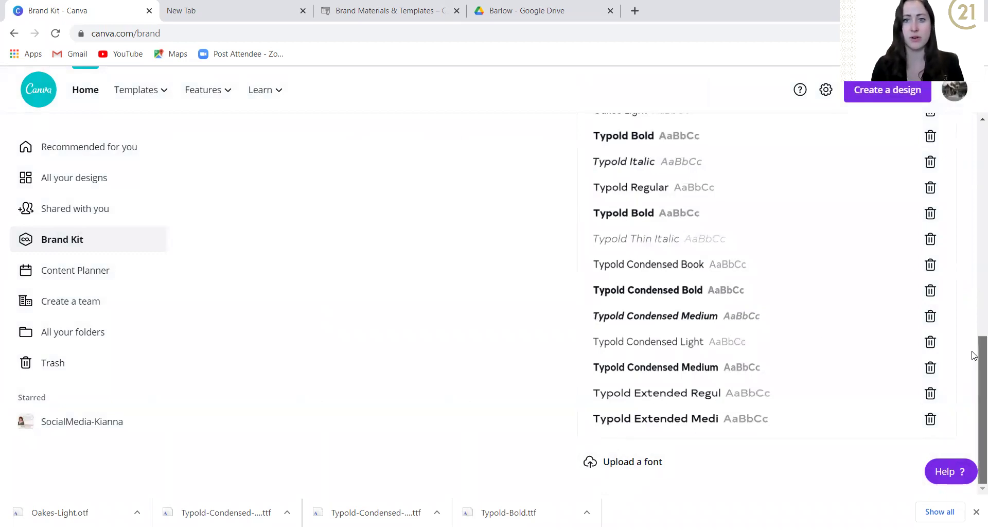
left_click_drag(981, 352, 975, 149)
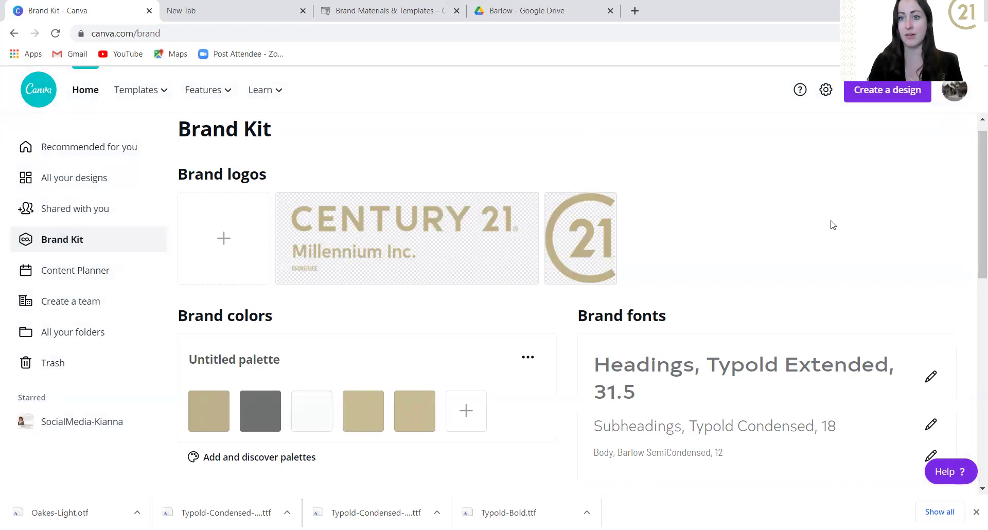
Step: Change the Brand Kit heading font from Typold Extended to Typold, keeping size 31.5
scroll(974, 241, "down", 3)
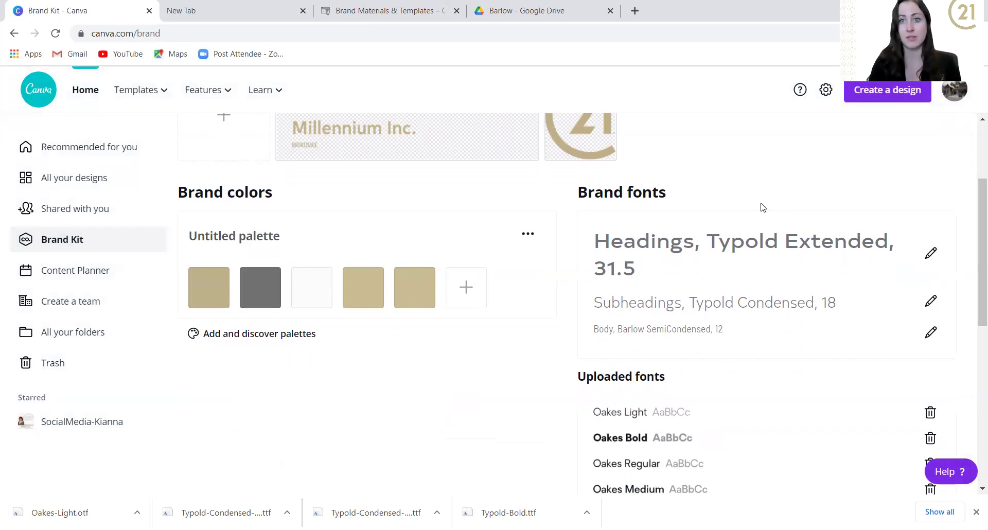
left_click(933, 258)
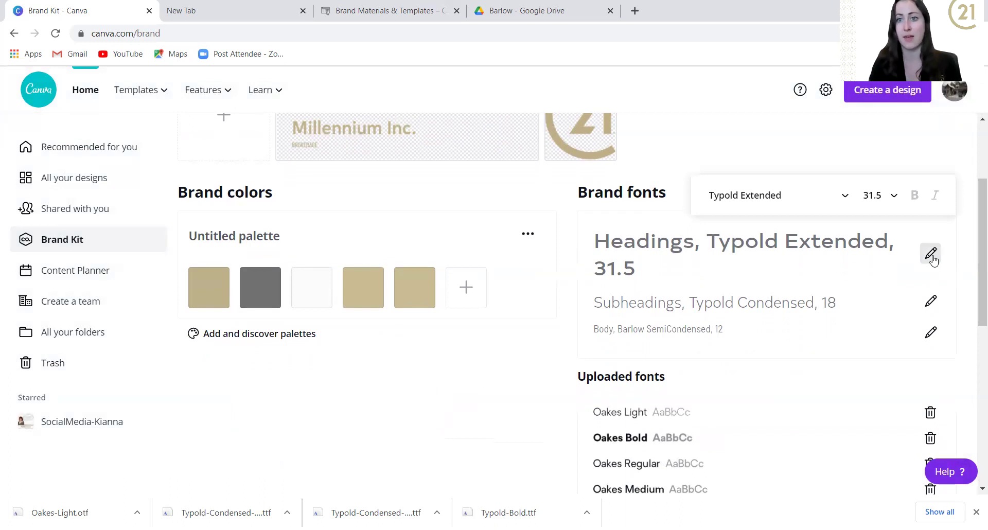
left_click(842, 201)
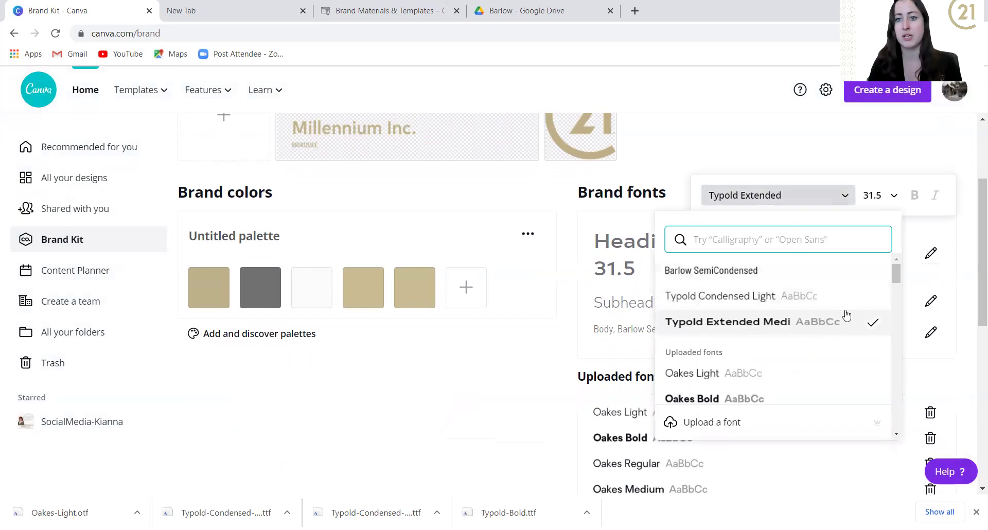
left_click(777, 324)
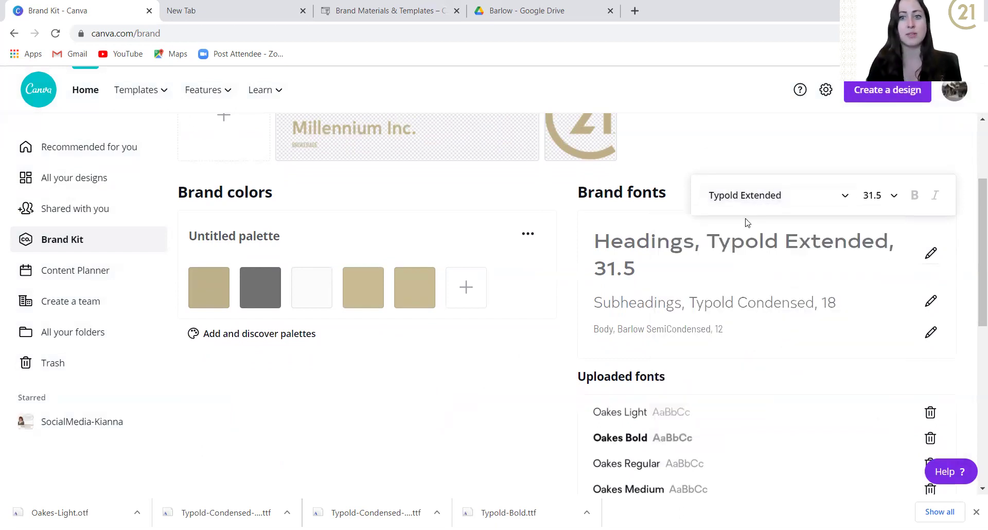
left_click(761, 195)
left_click(710, 399)
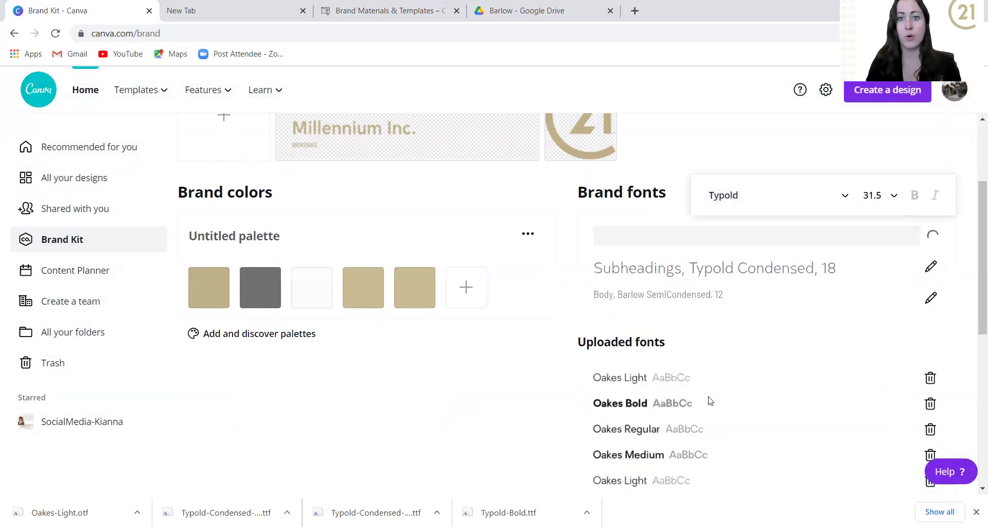
left_click(738, 139)
left_click_drag(974, 258, 975, 241)
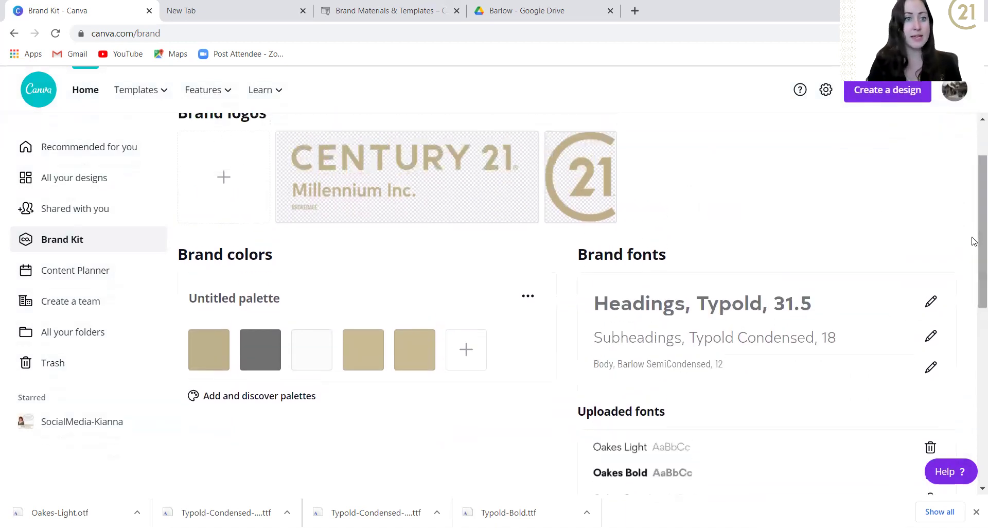
Step: From All your designs, create a new blank Facebook Post design
left_click(47, 180)
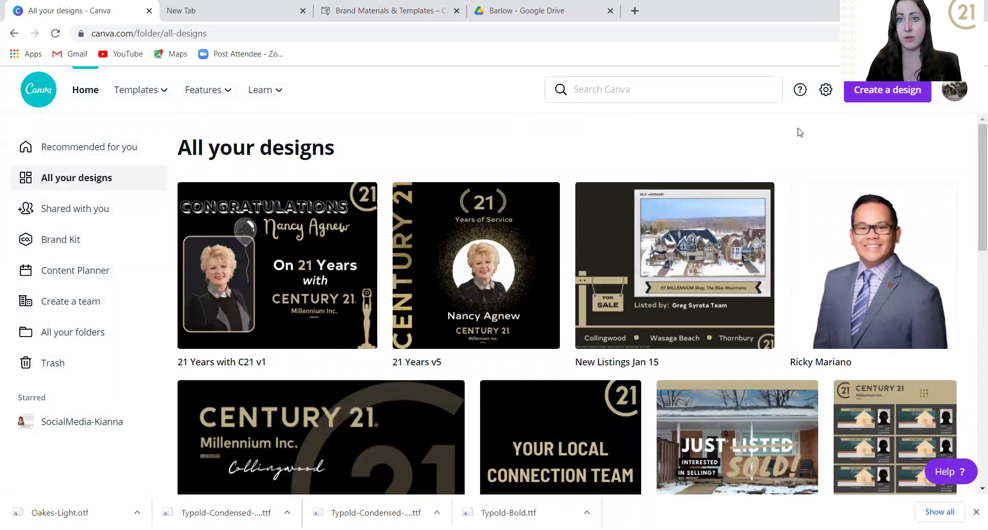
left_click(854, 98)
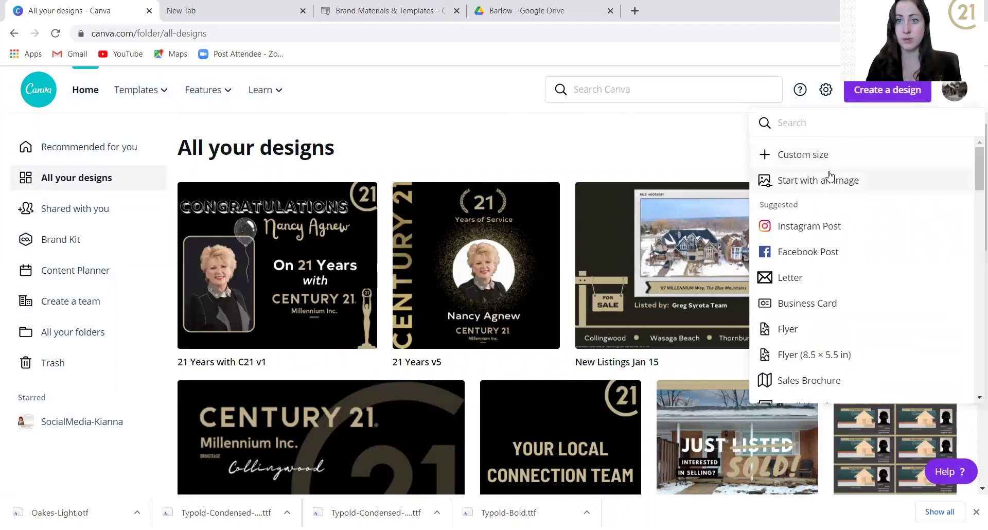
left_click(807, 250)
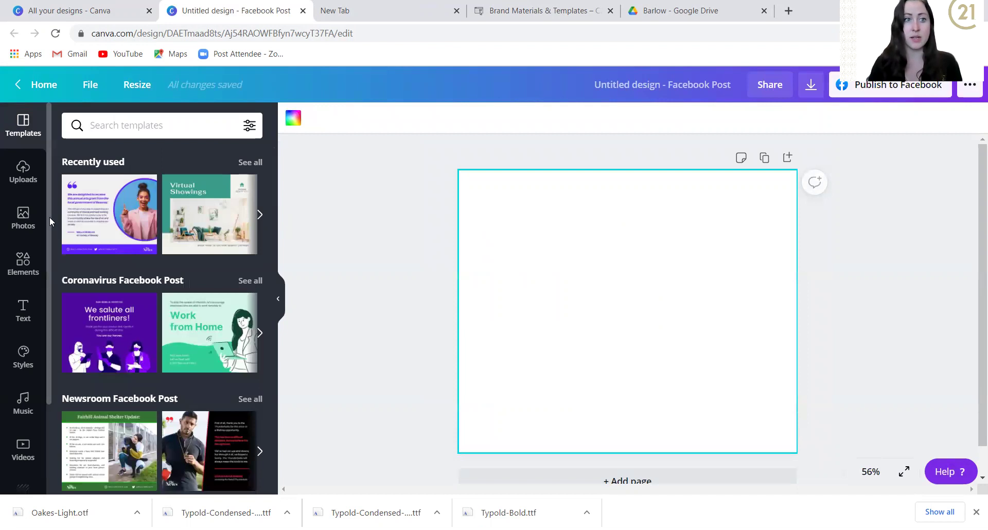
Step: Try palette colours on the page background, then set its hex code to grey #707070
left_click(291, 121)
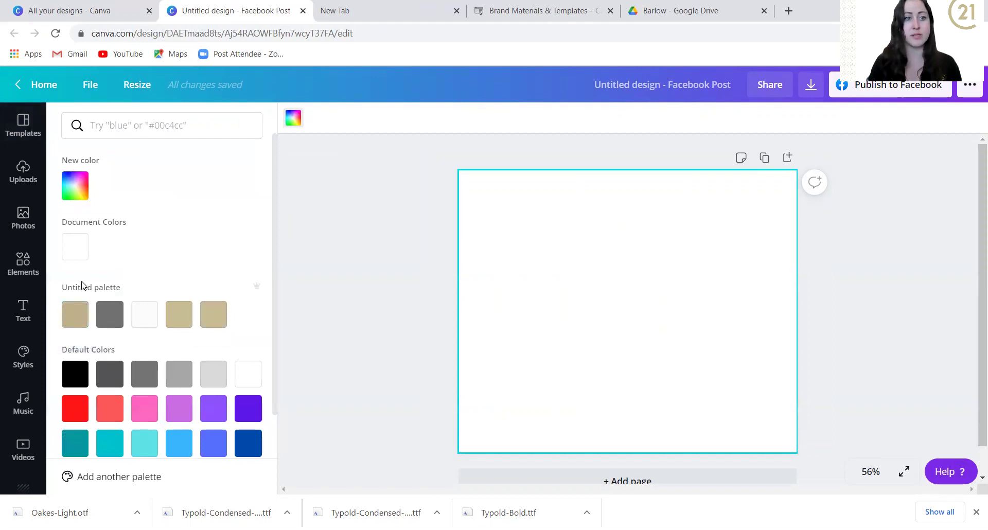
left_click(107, 309)
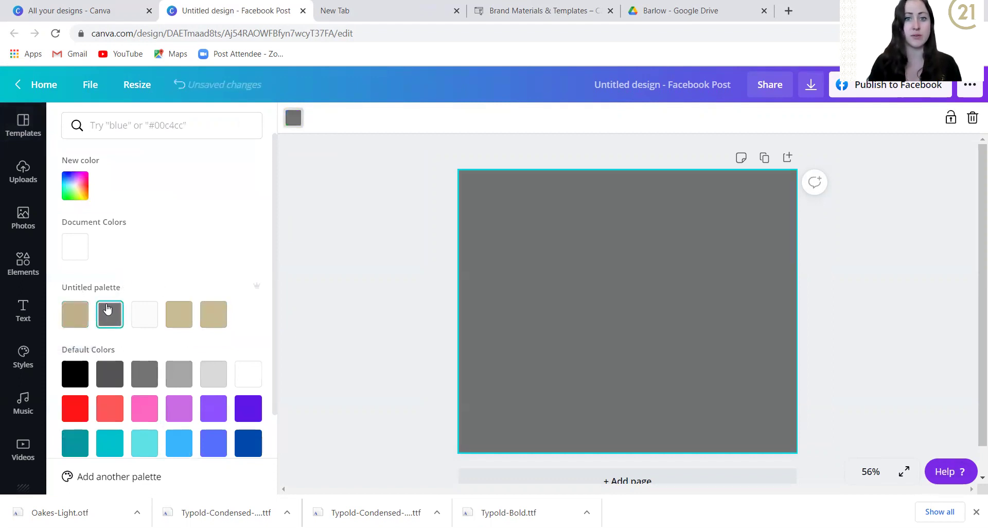
left_click(83, 315)
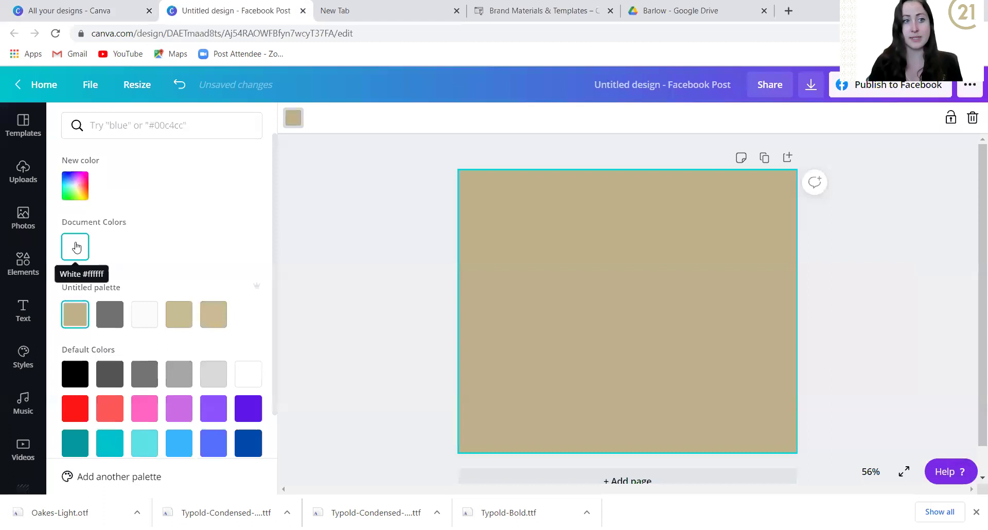
left_click(76, 247)
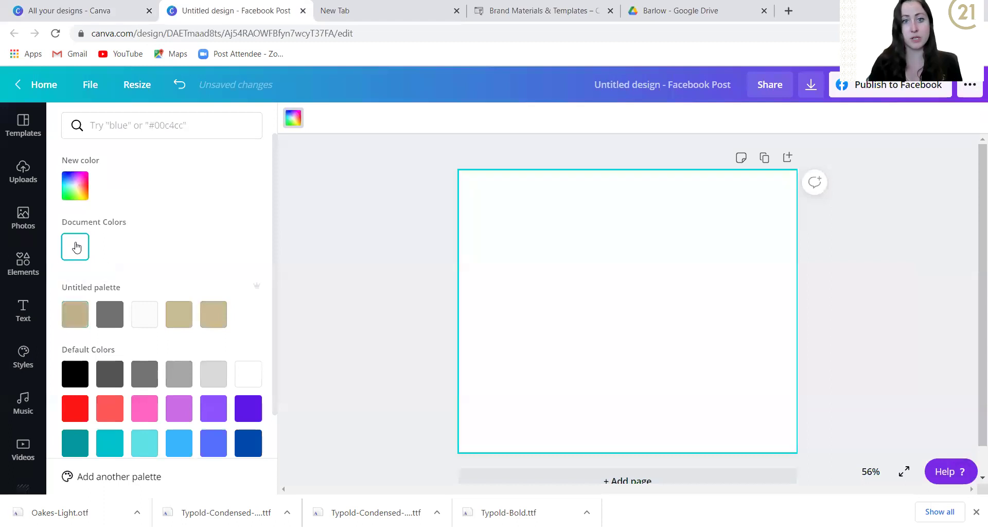
left_click(74, 184)
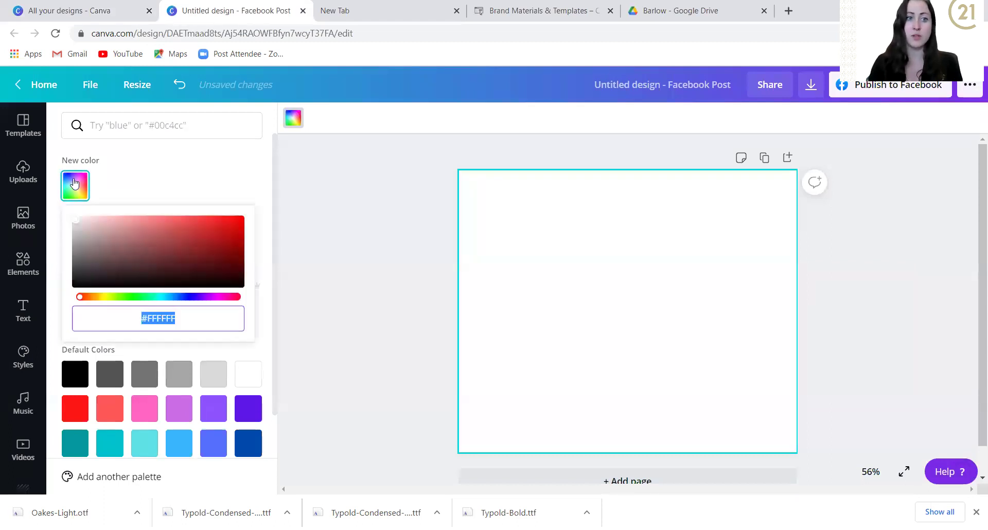
left_click(192, 263)
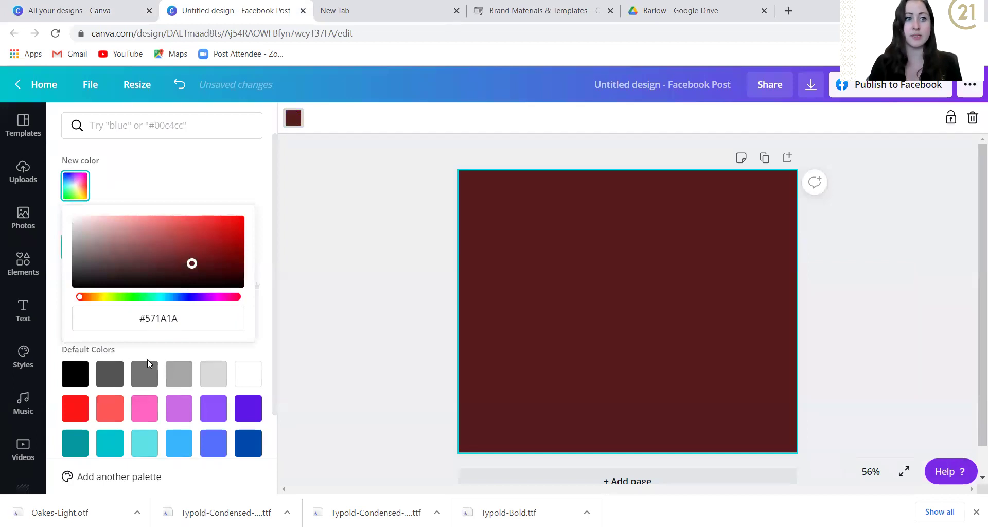
left_click(183, 314)
left_click(194, 315)
left_click_drag(194, 315, 147, 315)
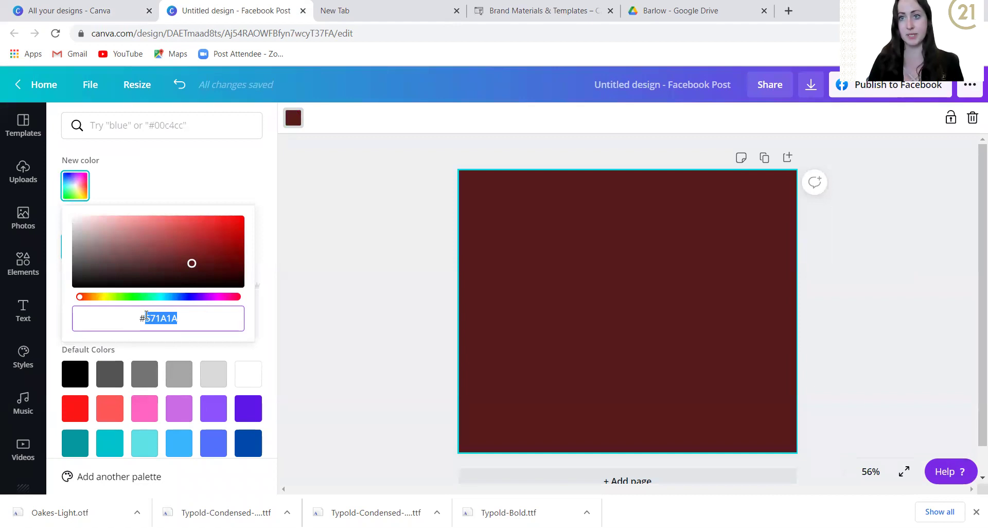
type("707070")
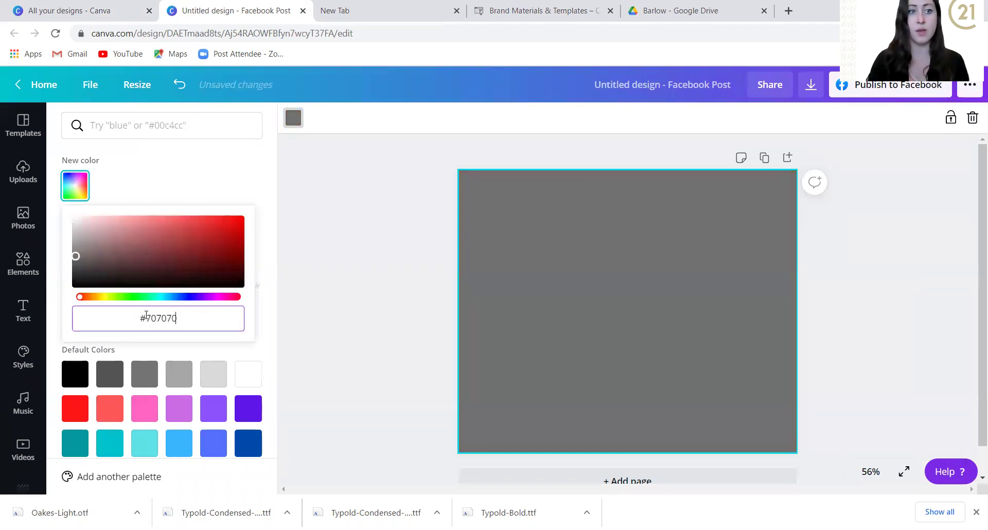
left_click(331, 300)
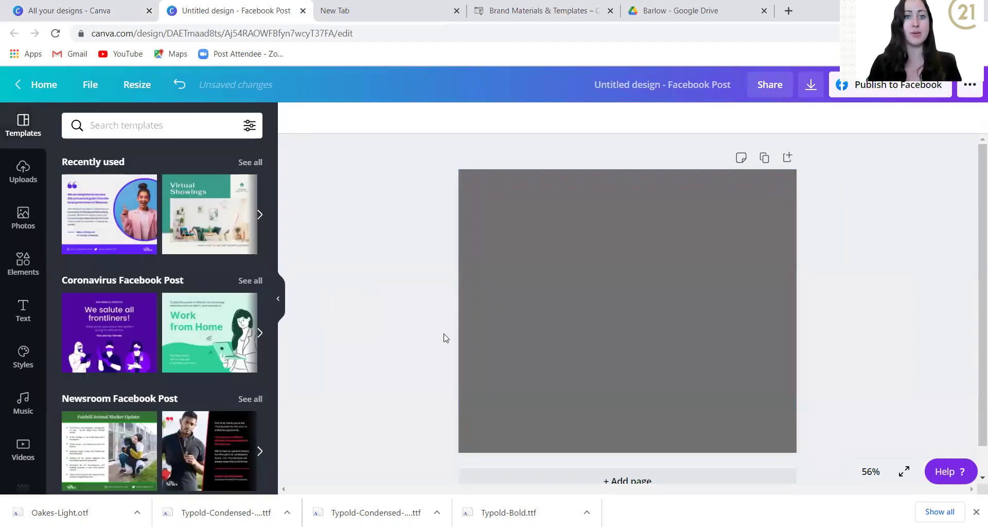
Step: Darken the page background to the dark brown-grey #403B3B with the custom colour picker
left_click(487, 318)
left_click(292, 119)
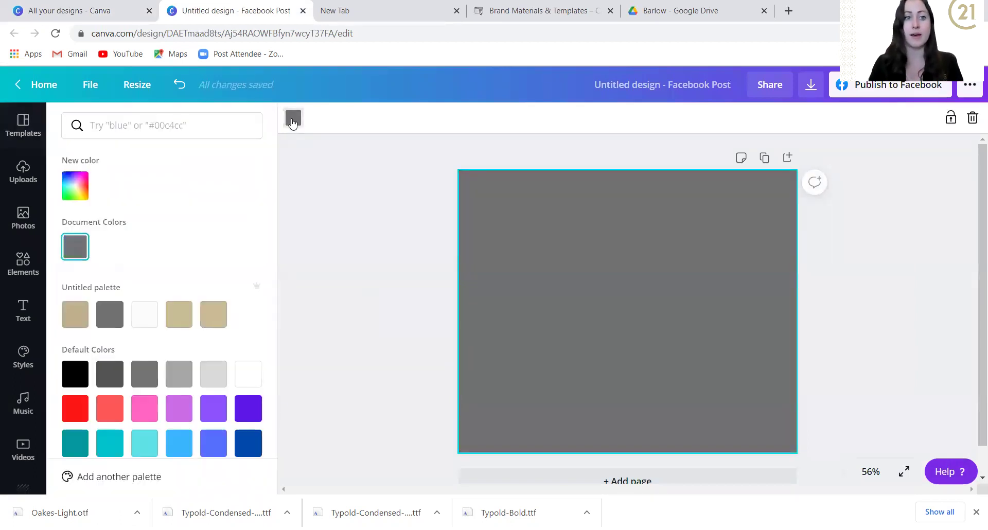
left_click(75, 186)
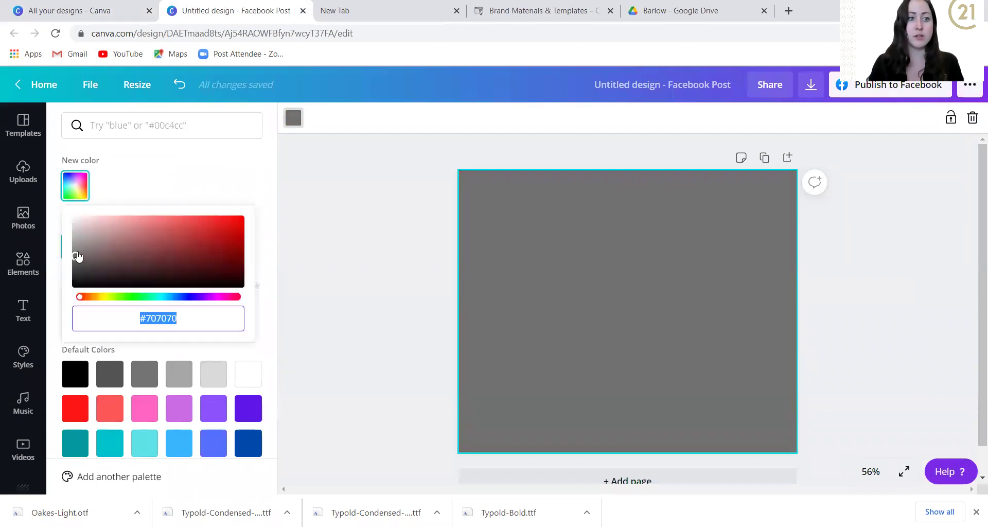
mouse_move(76, 256)
left_mouse_down()
mouse_move(81, 280)
mouse_move(77, 258)
mouse_move(81, 271)
left_mouse_up()
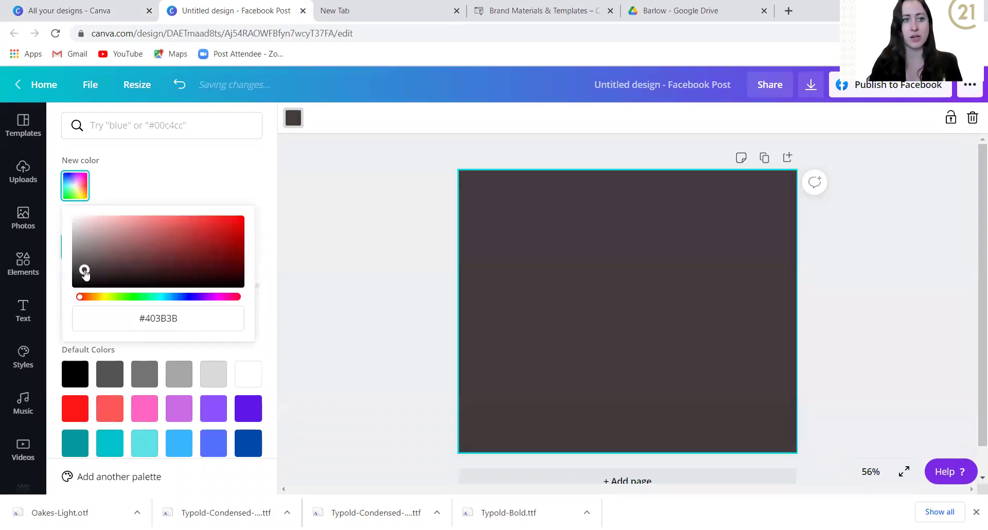
left_click(362, 238)
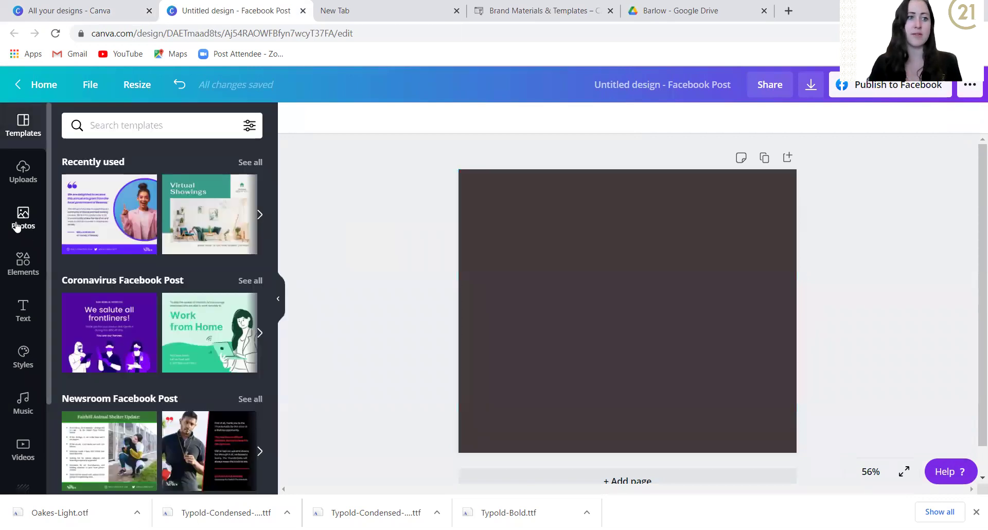
Step: Add a centred 'Add a heading' text in Typold 31.5 and colour it the beige brand tan
left_click(22, 321)
left_click(148, 196)
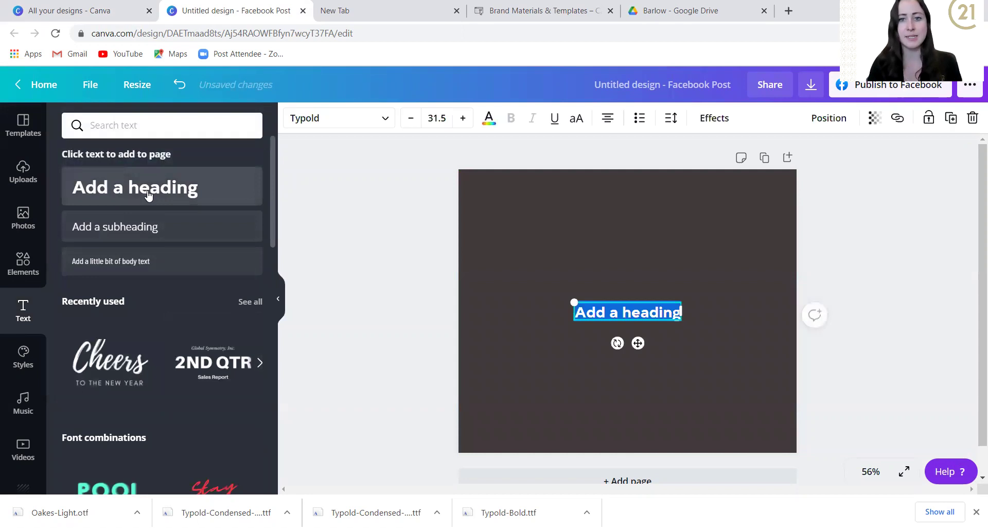
left_click(407, 245)
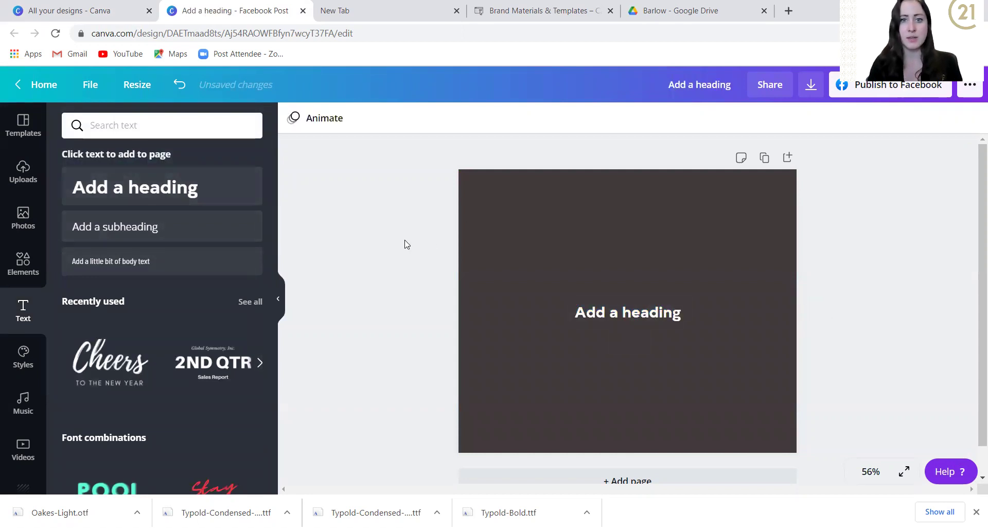
left_click(610, 322)
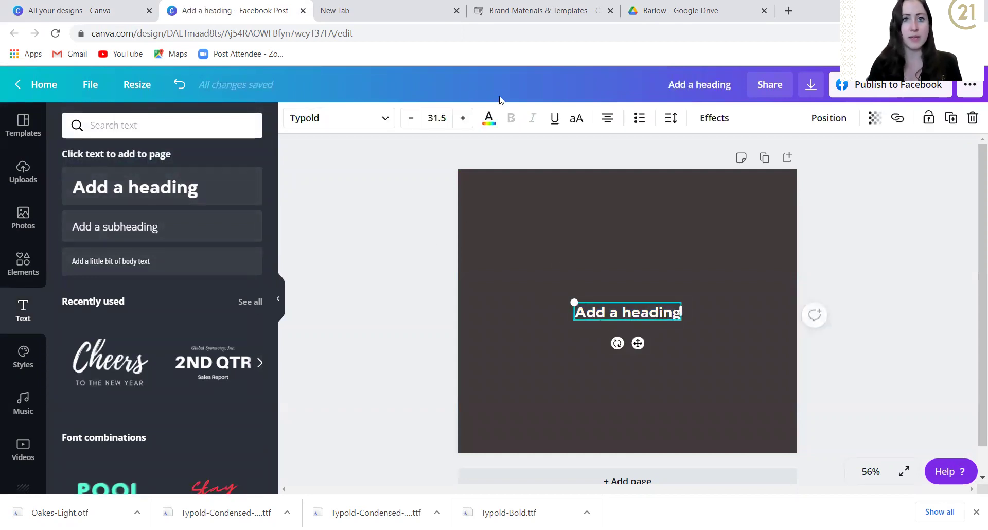
left_click(489, 118)
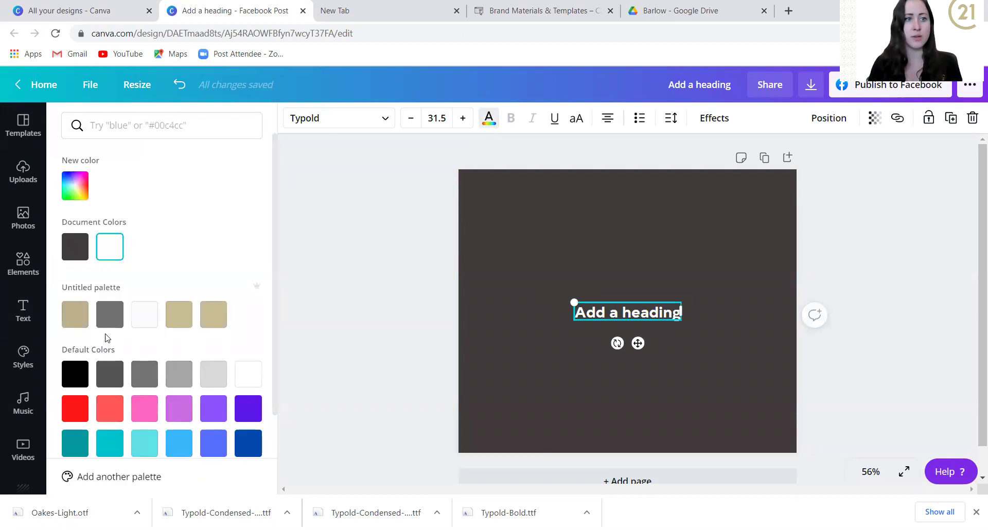
left_click(76, 314)
left_click(180, 322)
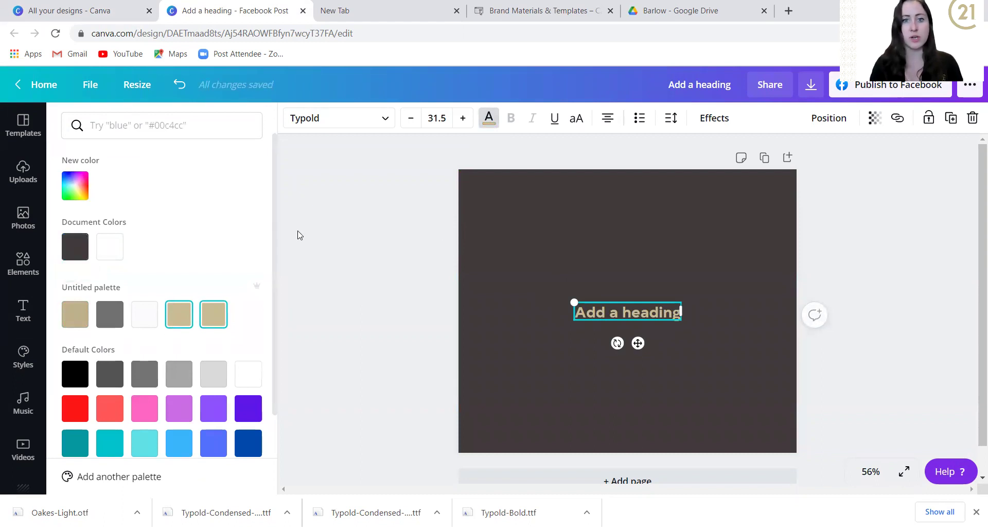
left_click(341, 250)
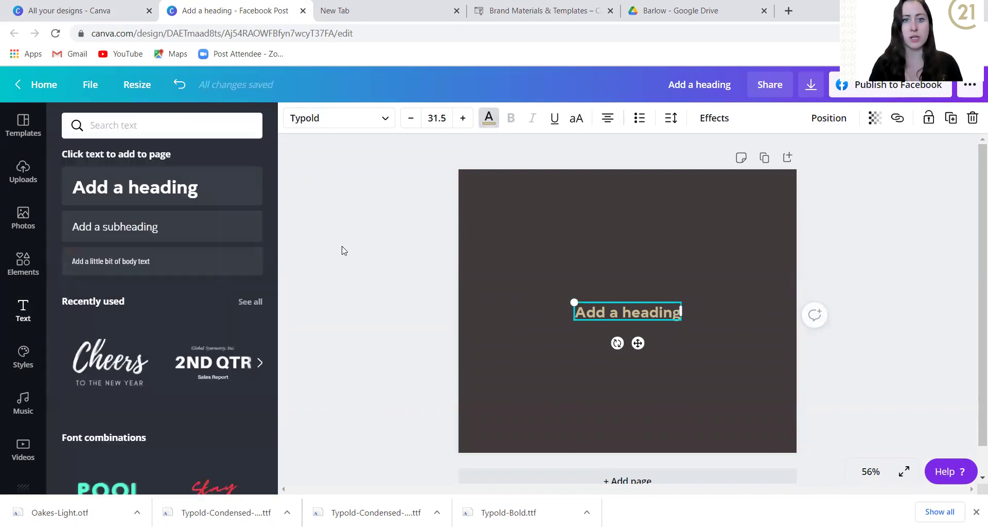
Step: Add the social-media icons image to the lower page and move the heading above it
left_click(23, 223)
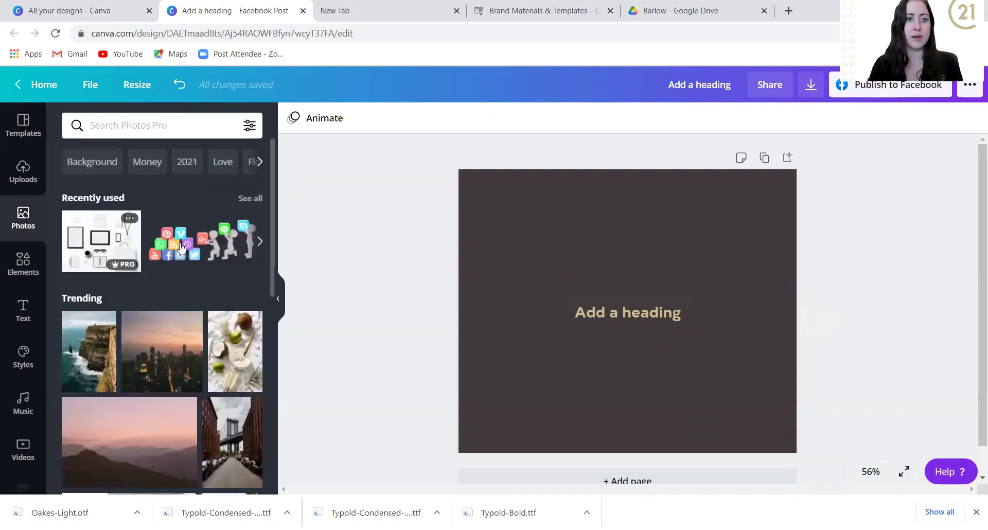
left_click(181, 248)
left_click(577, 314)
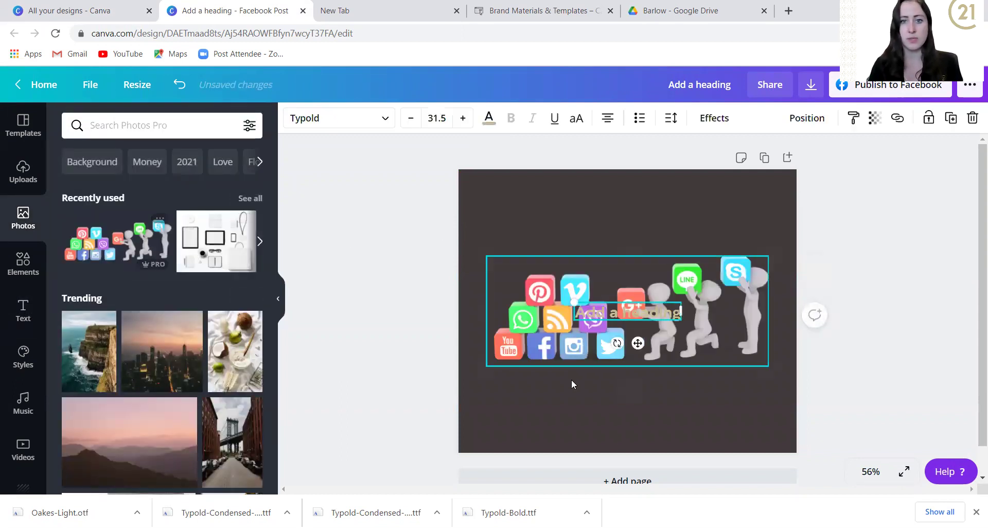
left_click(550, 354)
left_click_drag(537, 413, 530, 407)
left_click(386, 272)
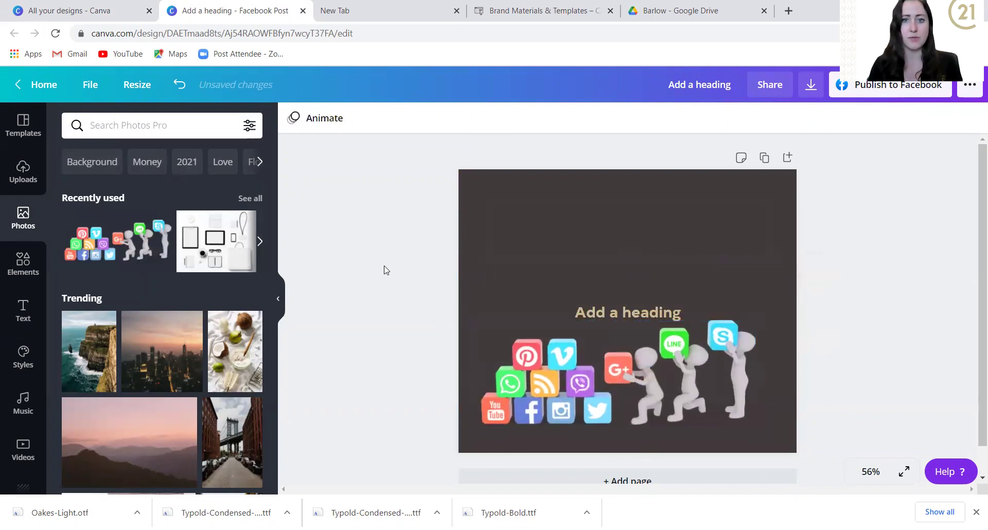
left_click(608, 325)
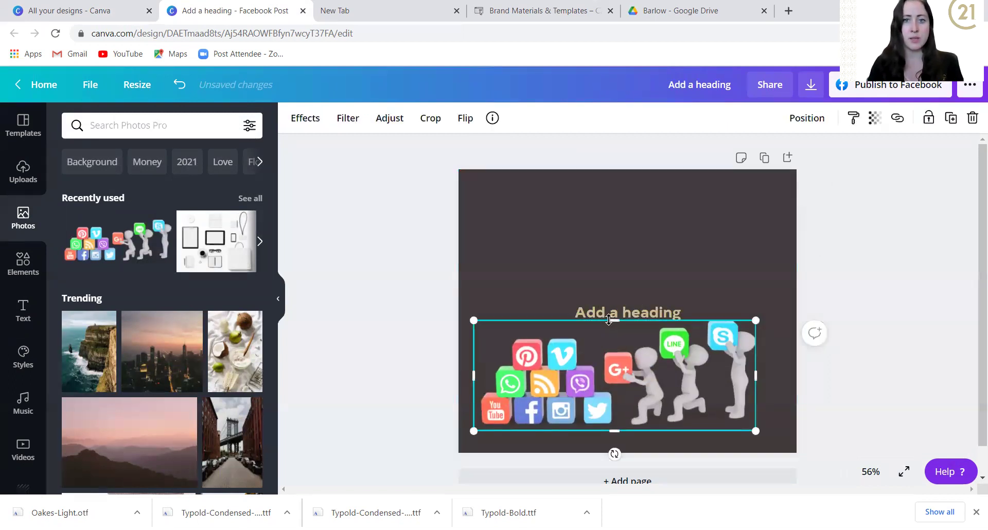
left_click(551, 289)
left_click_drag(597, 310, 570, 252)
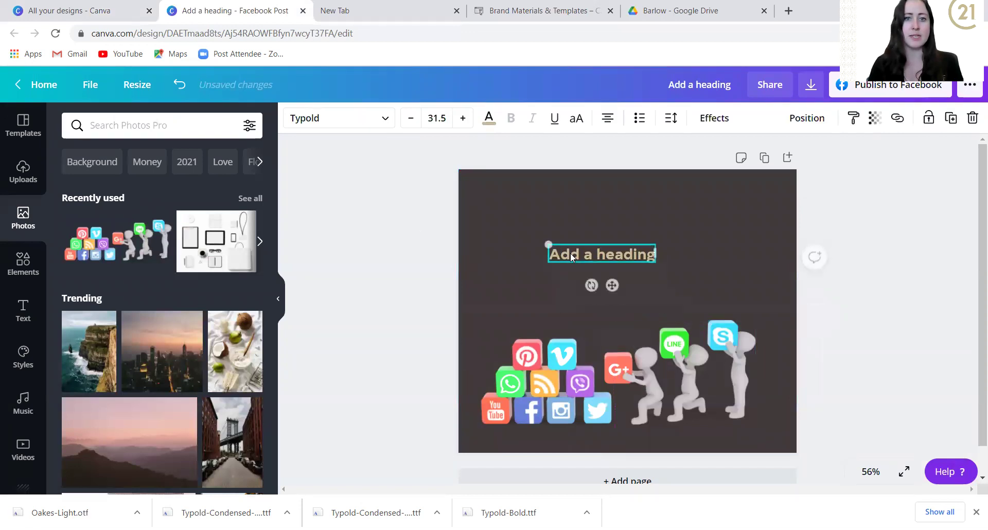
left_click(403, 225)
Step: Recolour the heading light pink from the Photo Colors palette
left_click(560, 252)
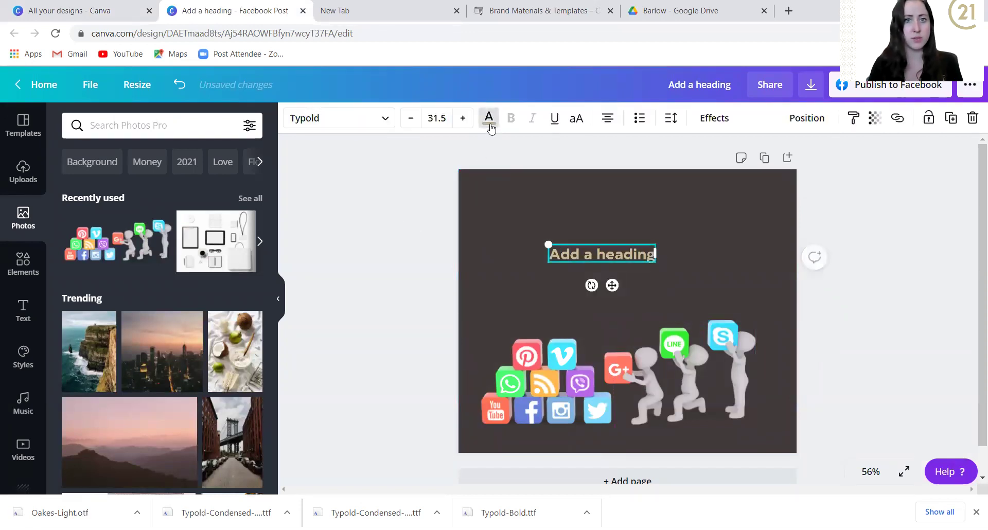
left_click(489, 119)
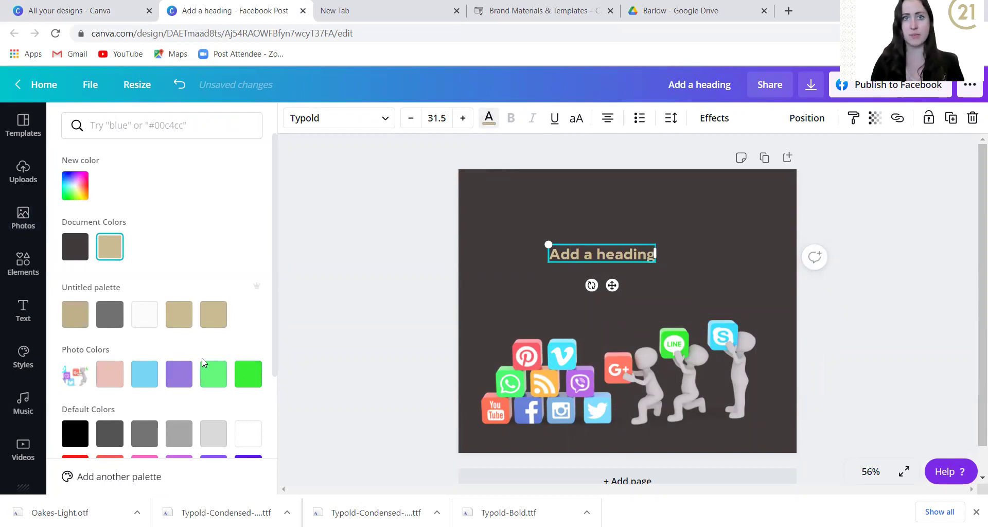
left_click(213, 375)
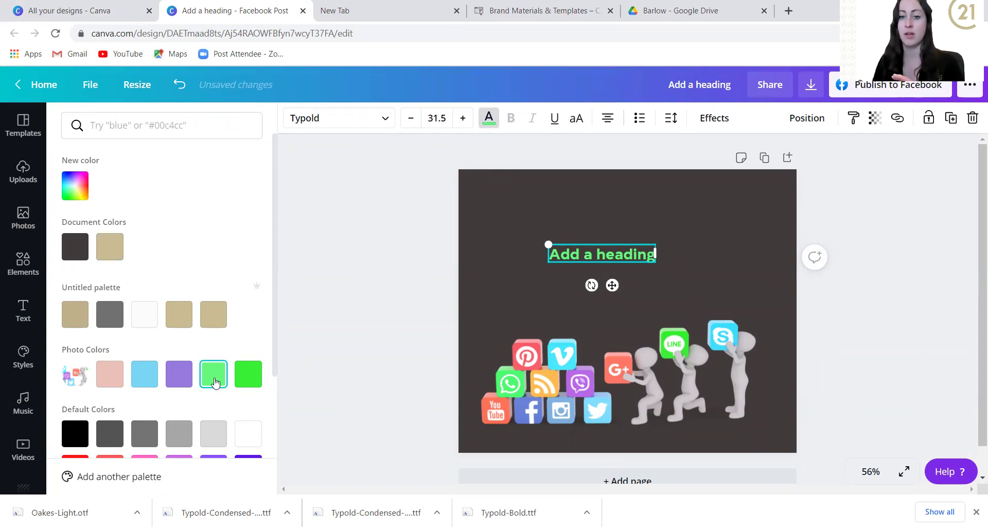
left_click(248, 375)
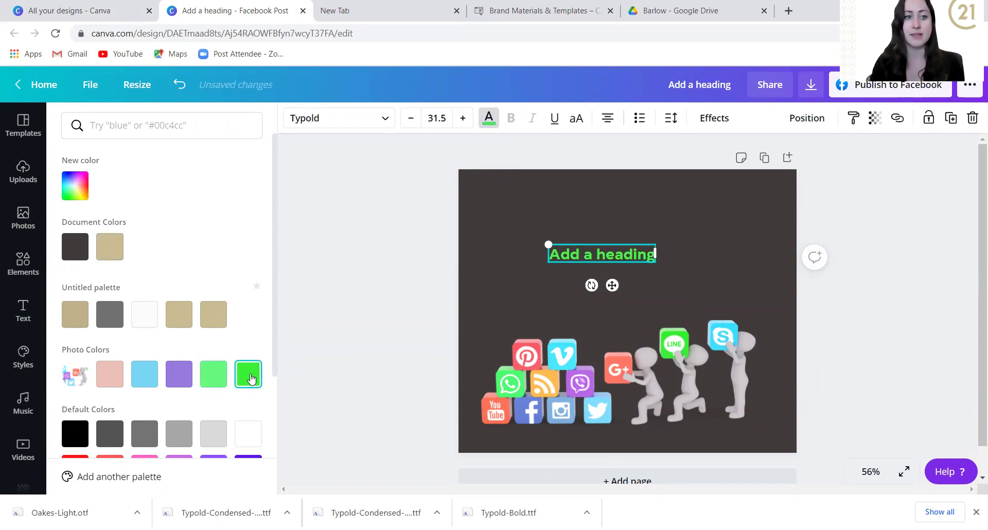
left_click(102, 378)
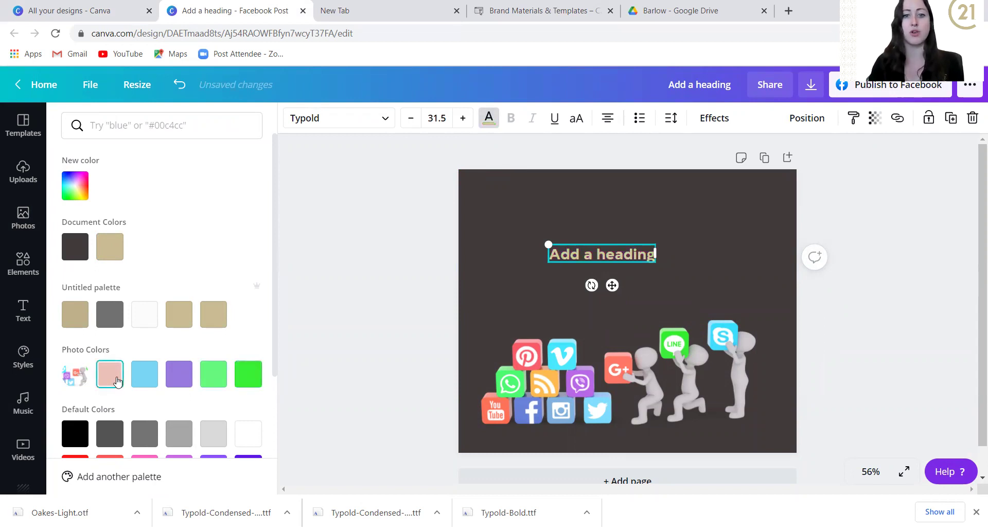
left_click(427, 248)
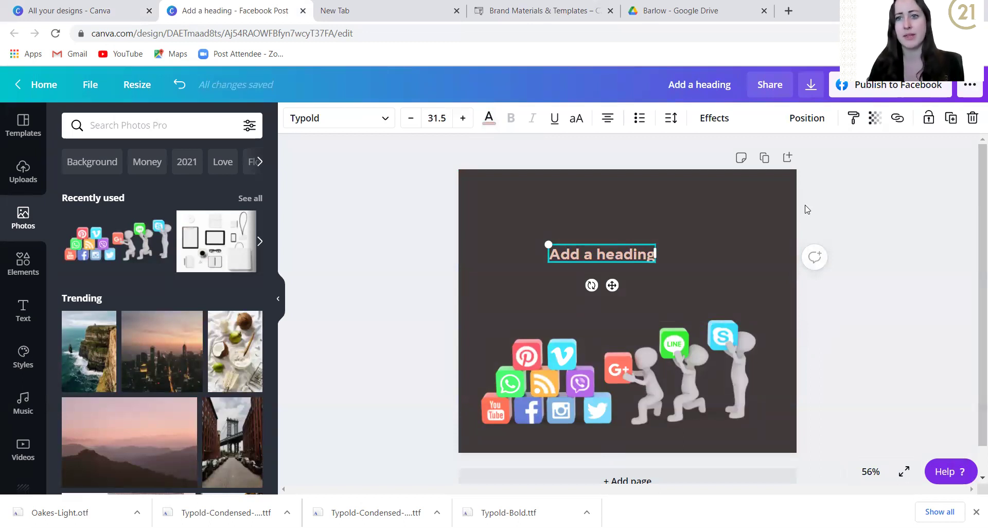
left_click(432, 194)
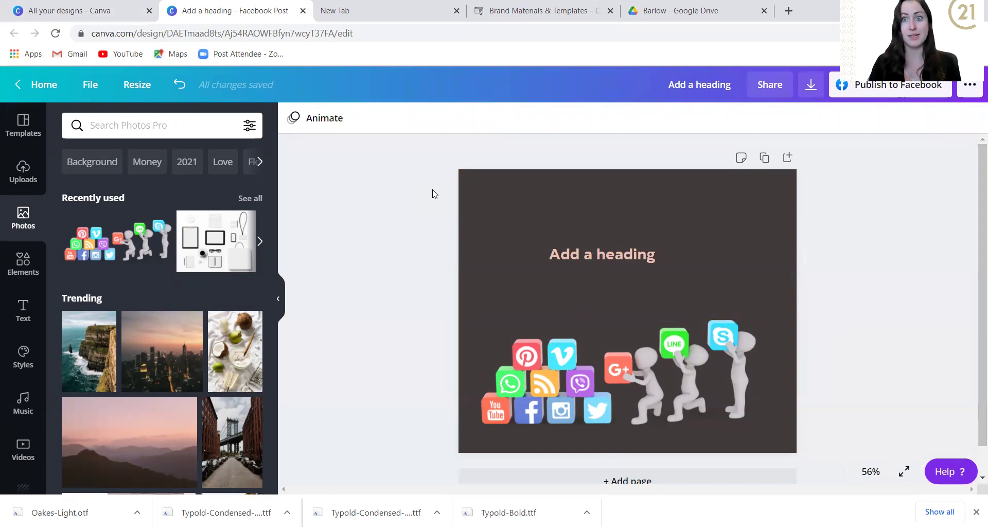
left_click(560, 249)
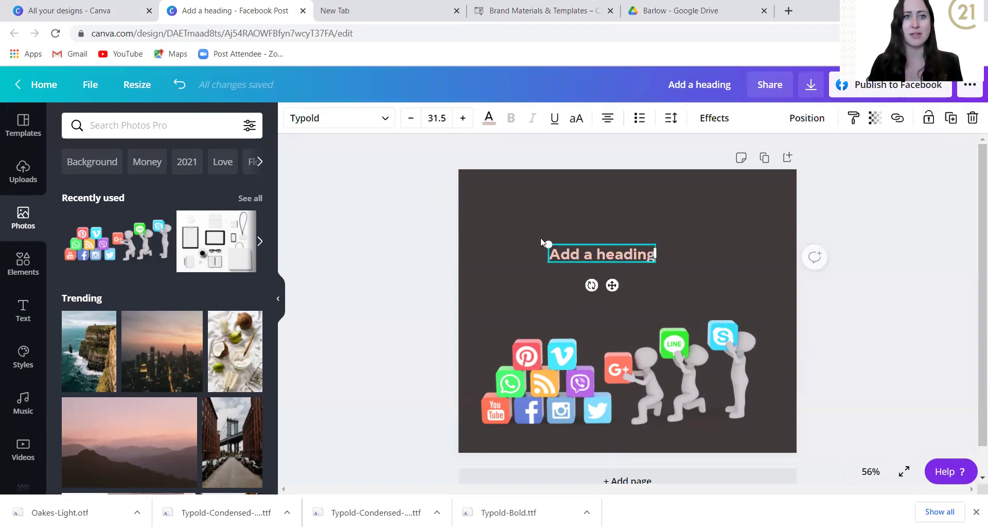
left_click(341, 126)
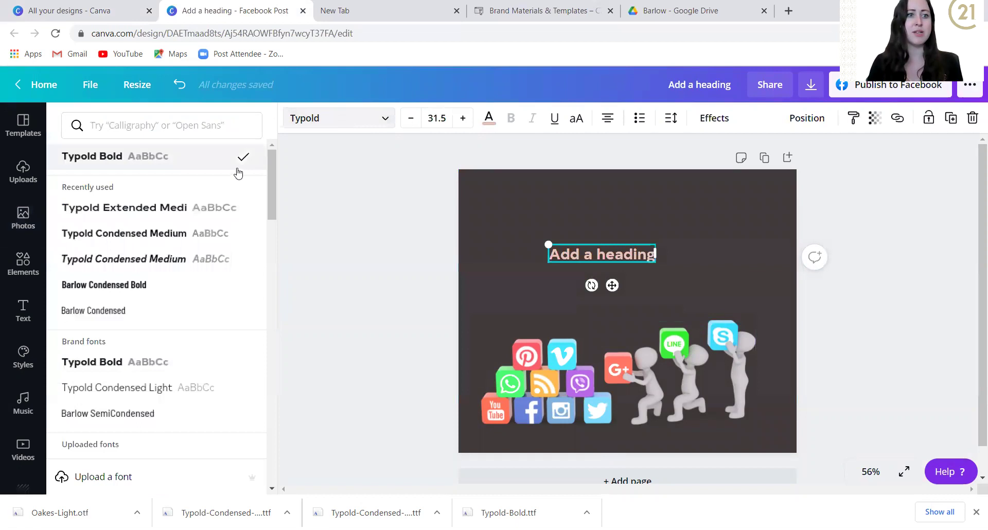
left_click_drag(270, 194, 280, 397)
left_click(345, 337)
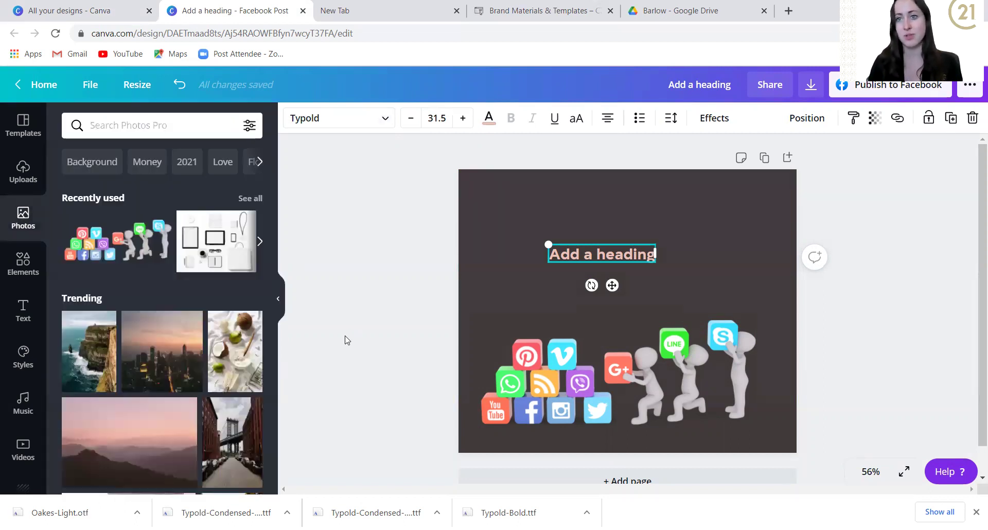